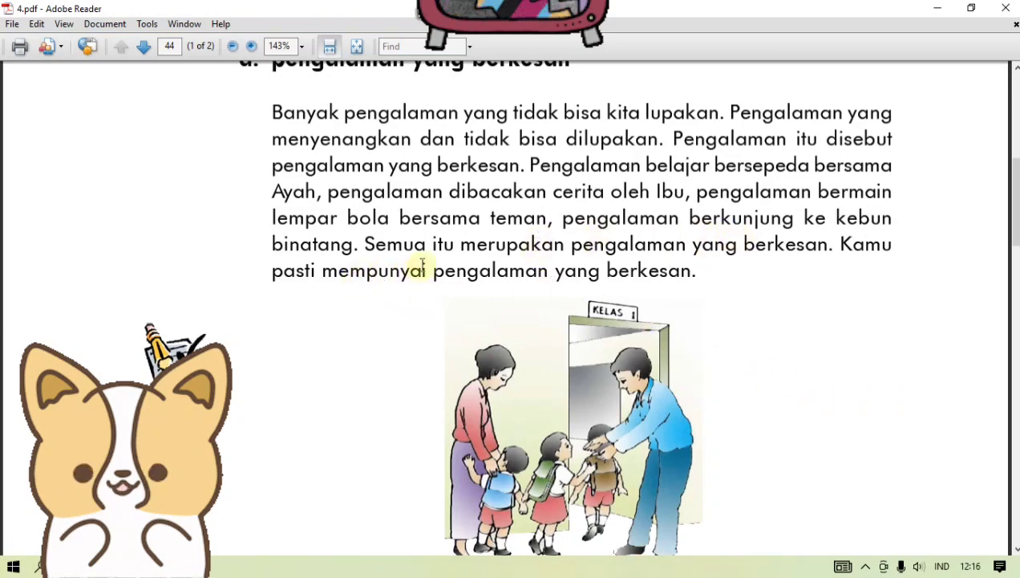
Step: Read the lesson on memorable experiences in 4.pdf through to the sample story on the following page
{"action": "scroll", "coordinate": [423, 268], "scroll_direction": "down", "scroll_amount": 1}
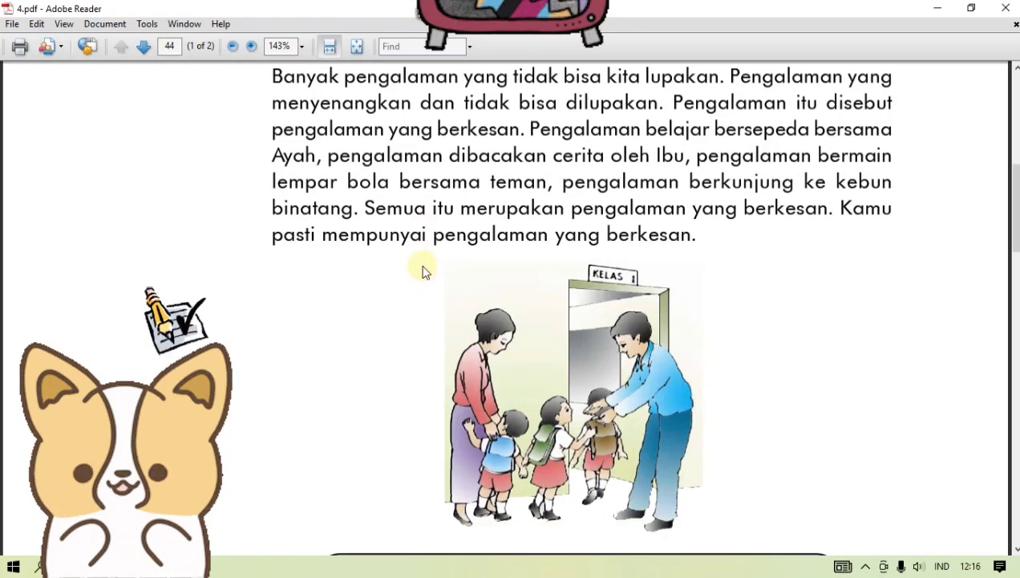
{"action": "scroll", "coordinate": [424, 271], "scroll_direction": "down", "scroll_amount": 1}
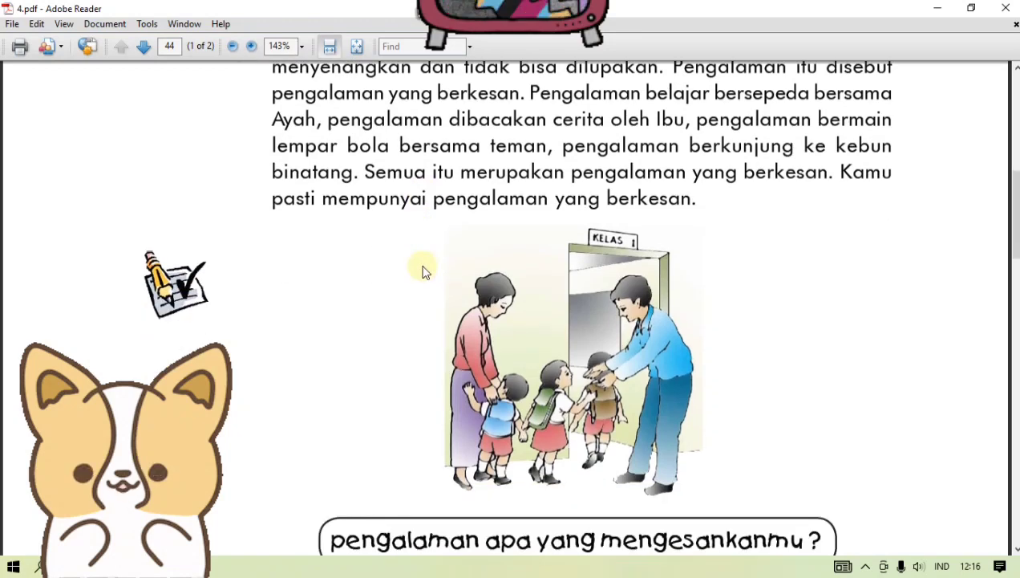
{"action": "scroll", "coordinate": [424, 272], "scroll_direction": "down", "scroll_amount": 3}
{"action": "scroll", "coordinate": [423, 271], "scroll_direction": "down", "scroll_amount": 1}
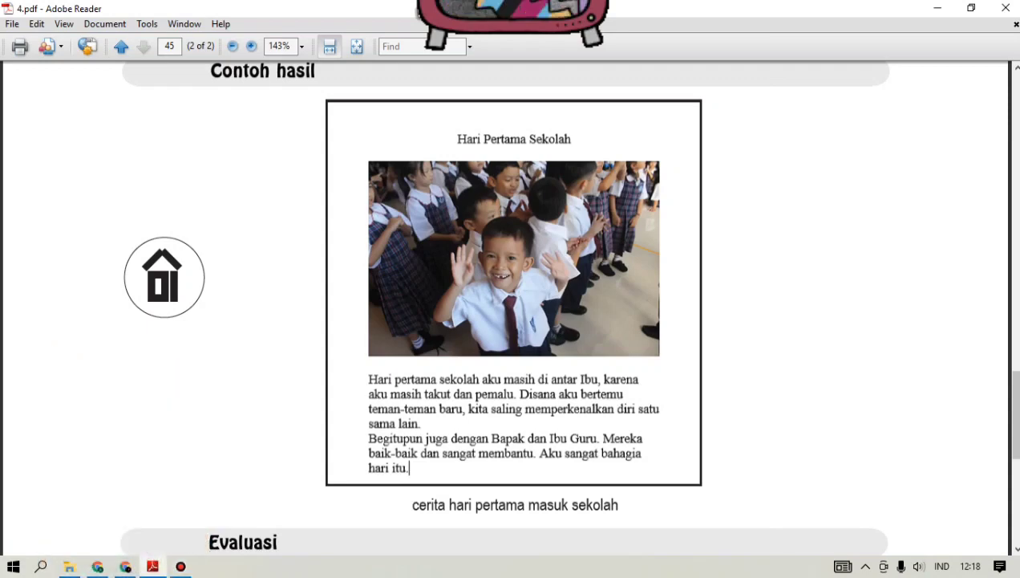
Step: Switch to Word and create a new blank document
{"action": "left_click", "coordinate": [41, 568]}
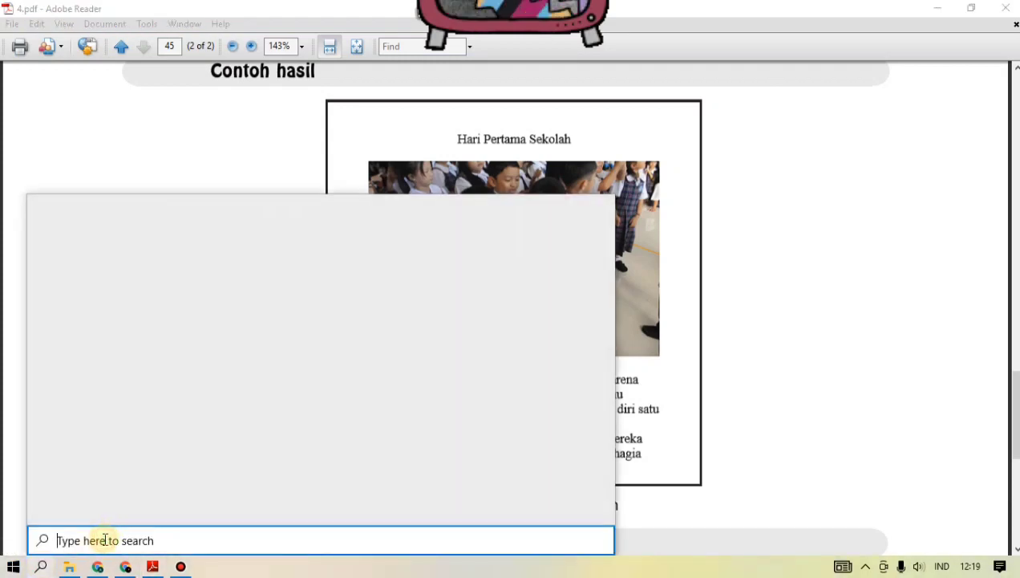
{"action": "type", "text": "word"}
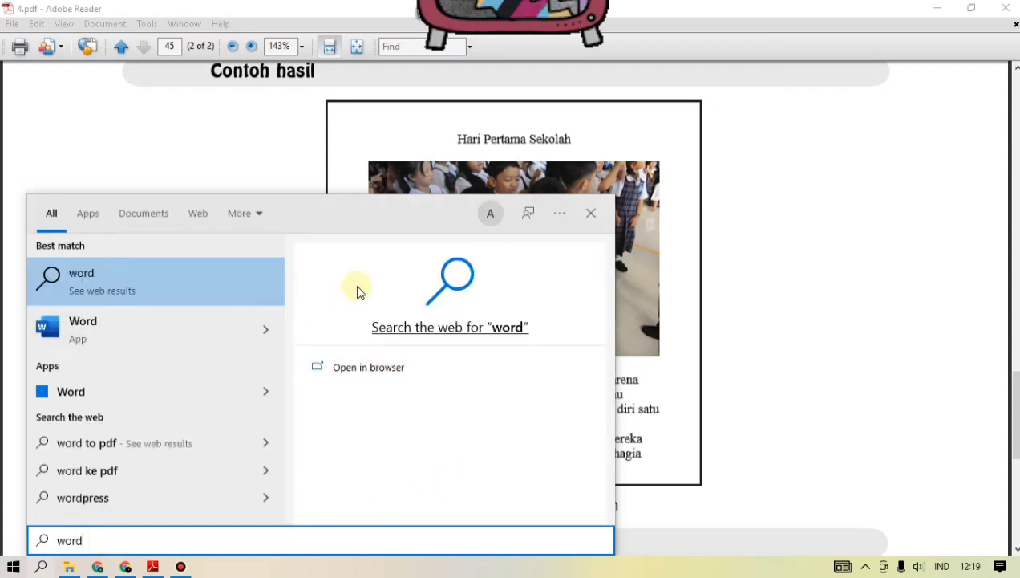
{"action": "left_click", "coordinate": [115, 321]}
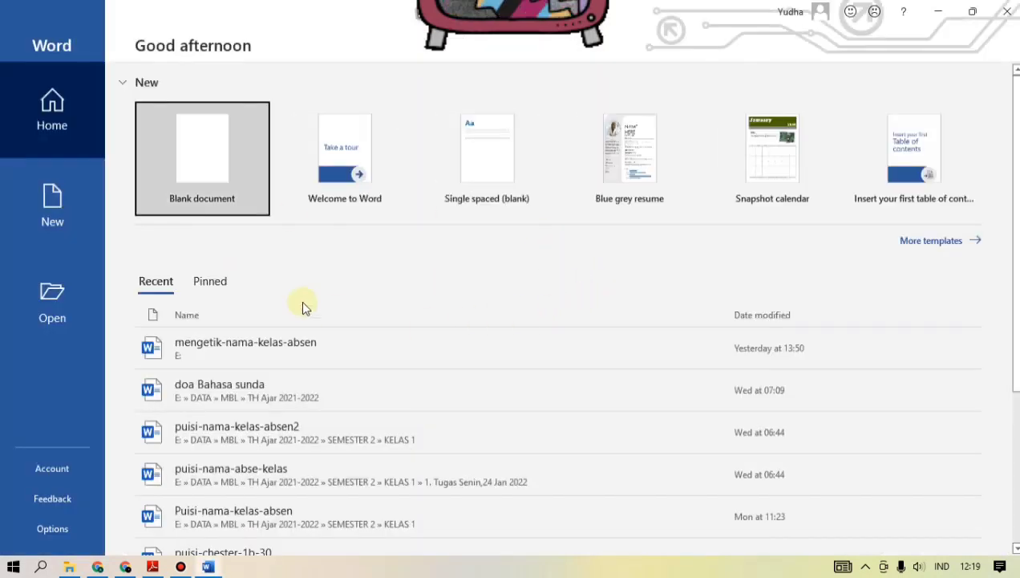
{"action": "left_click", "coordinate": [221, 159]}
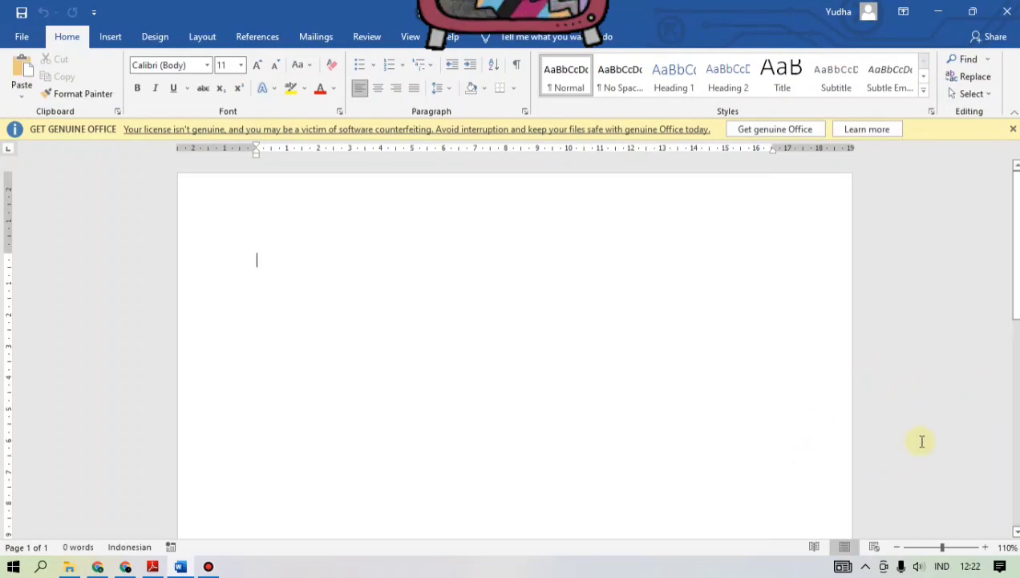
Step: Write the title "HARI PERTAMA SEKOLAH" in capitals and leave an empty line below it
{"action": "key", "text": "Return"}
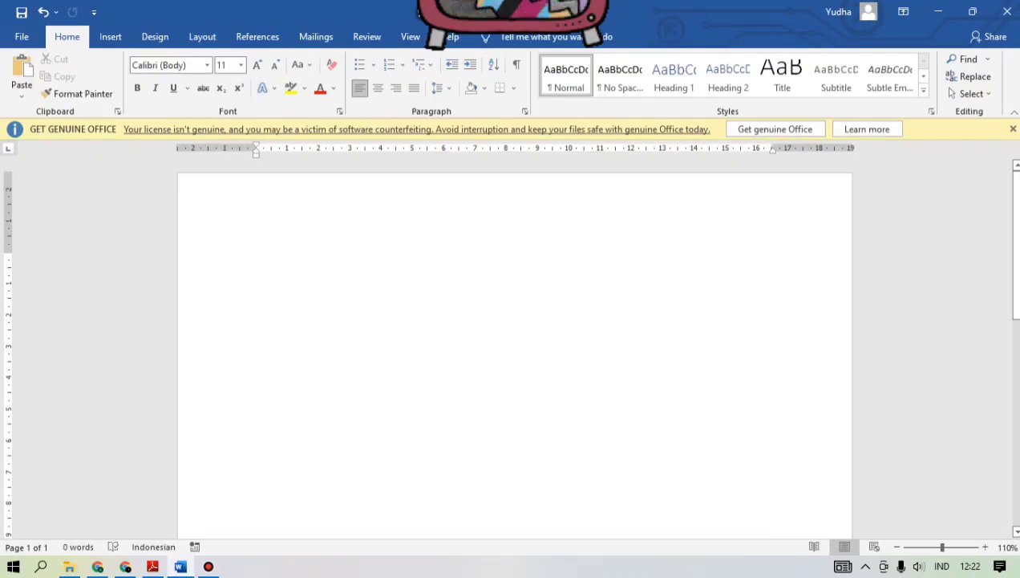
{"action": "key", "text": "Caps_Lock"}
{"action": "type", "text": "HARI PERTA"}
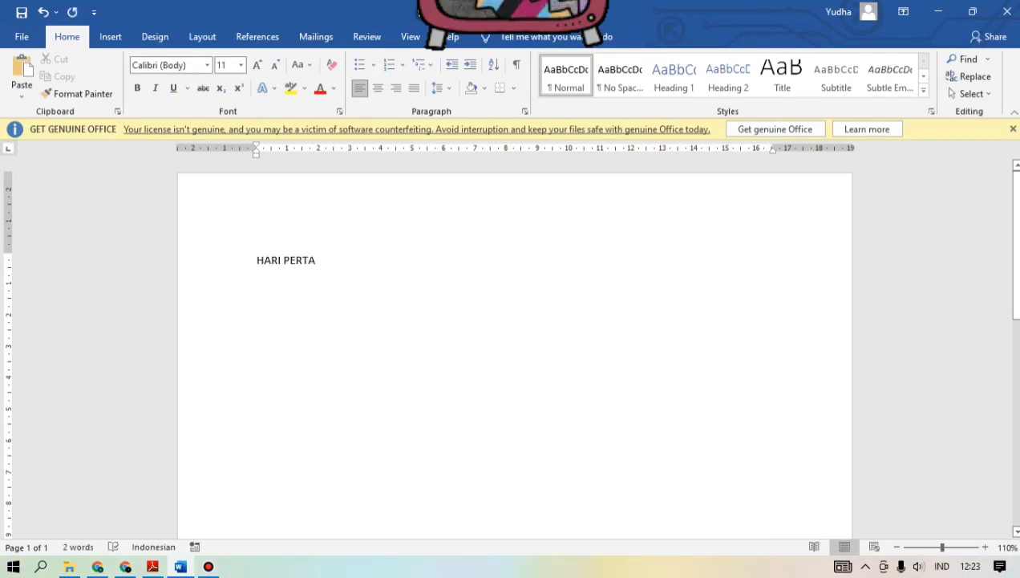
{"action": "type", "text": "MA SEKOLAH"}
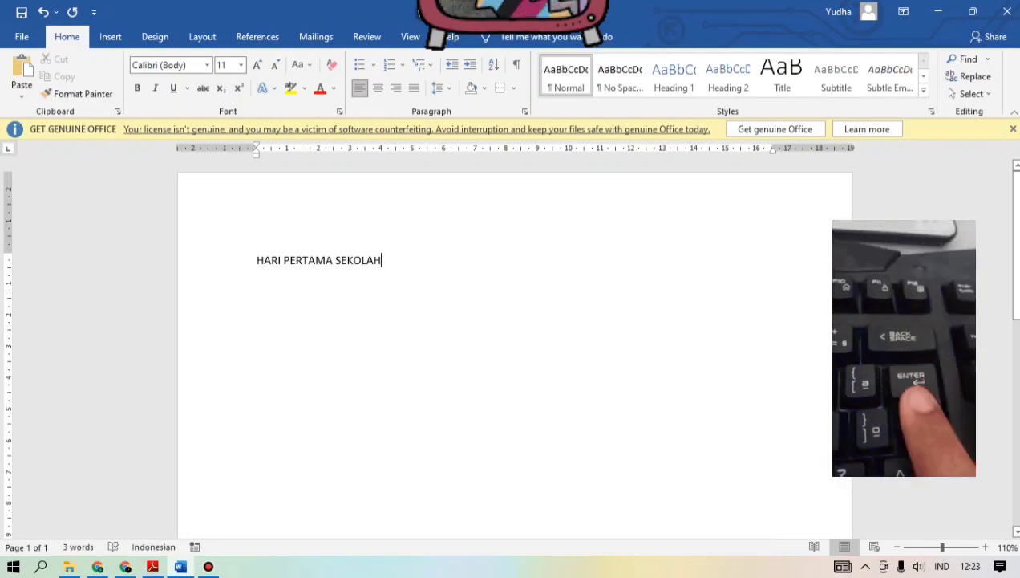
{"action": "key", "text": "Return"}
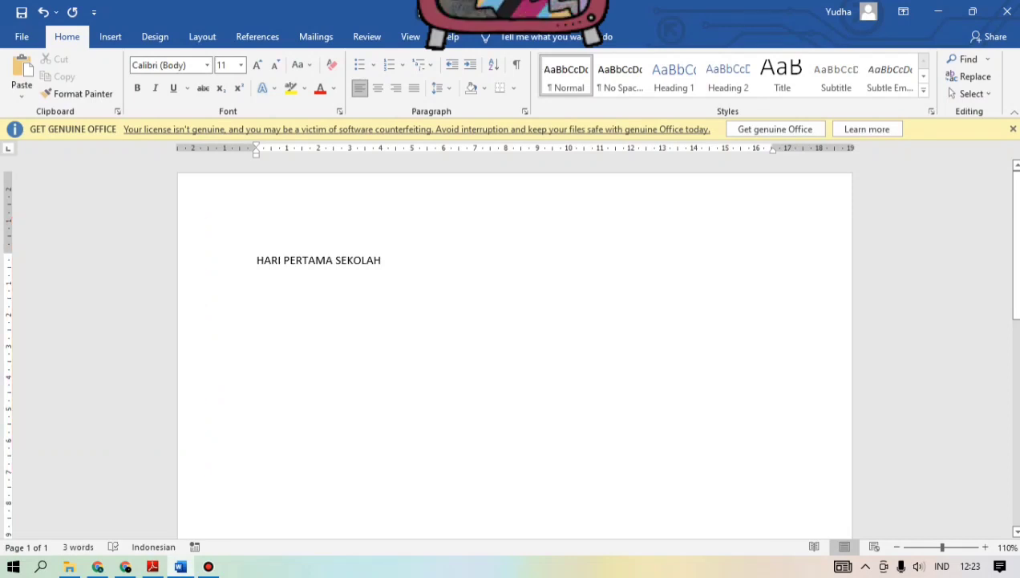
Step: Write the story's first line, "Hari pertama sekolah masih diantar Ibu, karena", and start a new line
{"action": "type", "text": "H"}
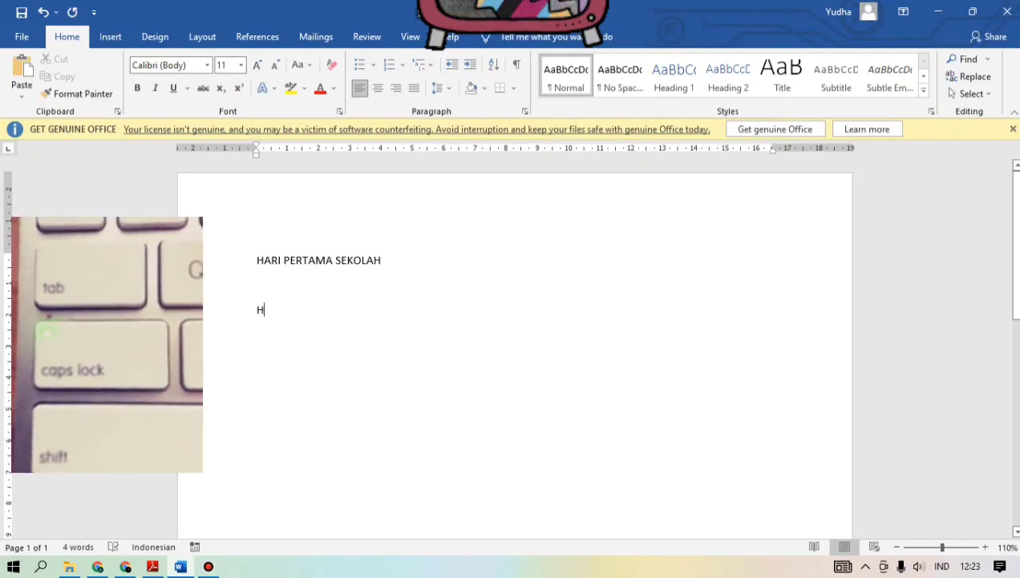
{"action": "type", "text": "ar"}
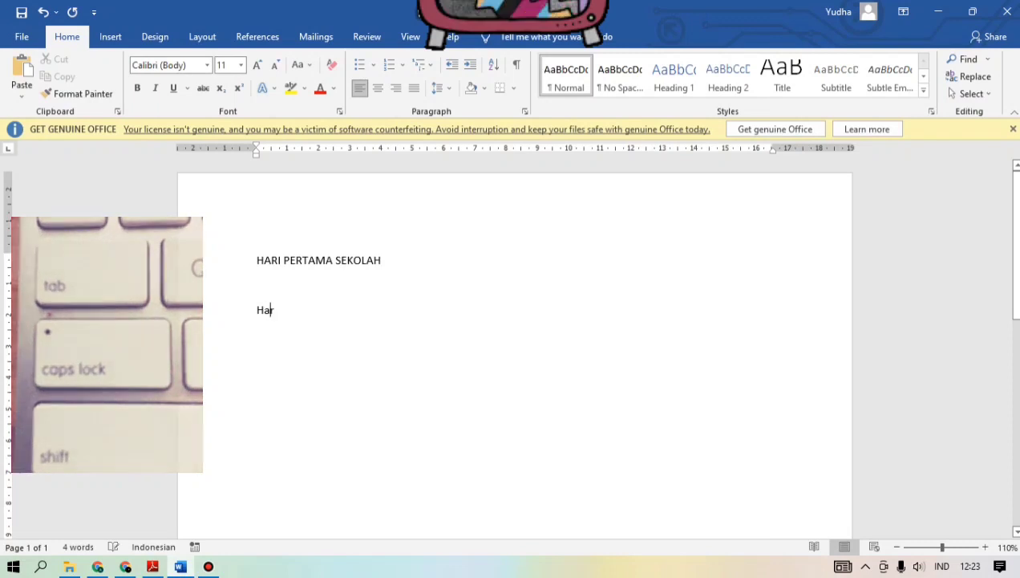
{"action": "type", "text": "i pertam"}
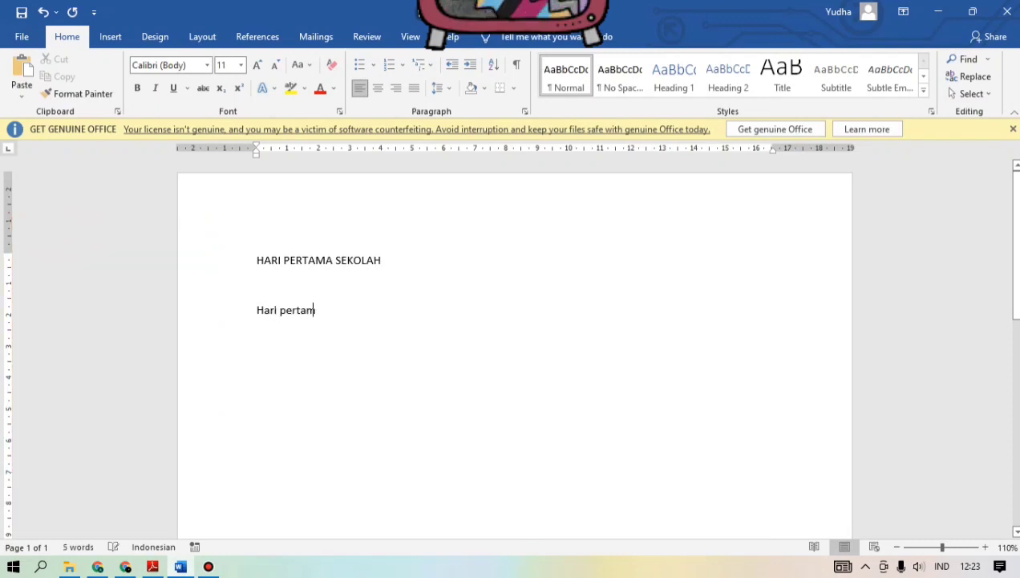
{"action": "type", "text": "a sekolah masih d"}
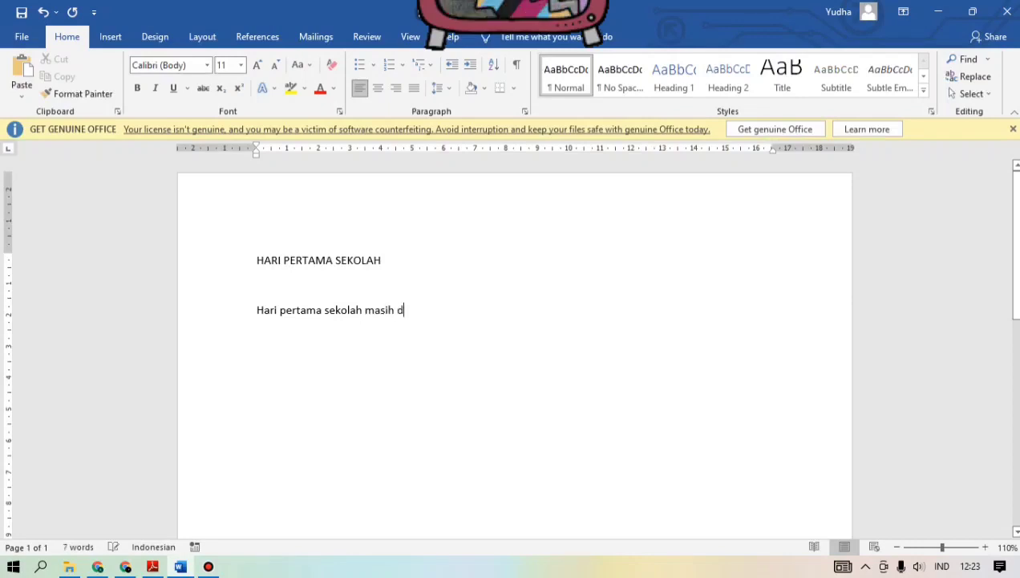
{"action": "type", "text": "iantar I"}
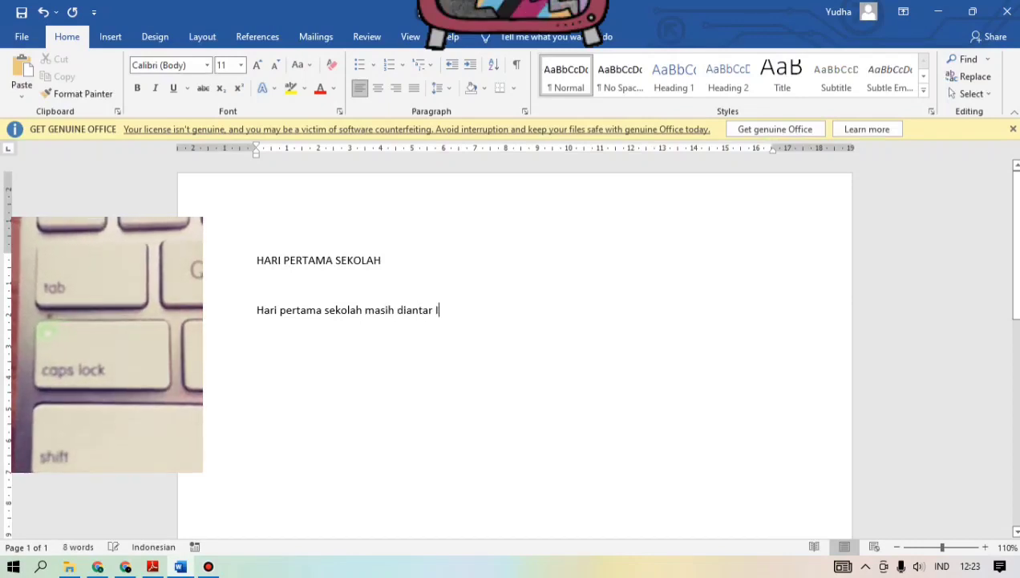
{"action": "type", "text": "bu"}
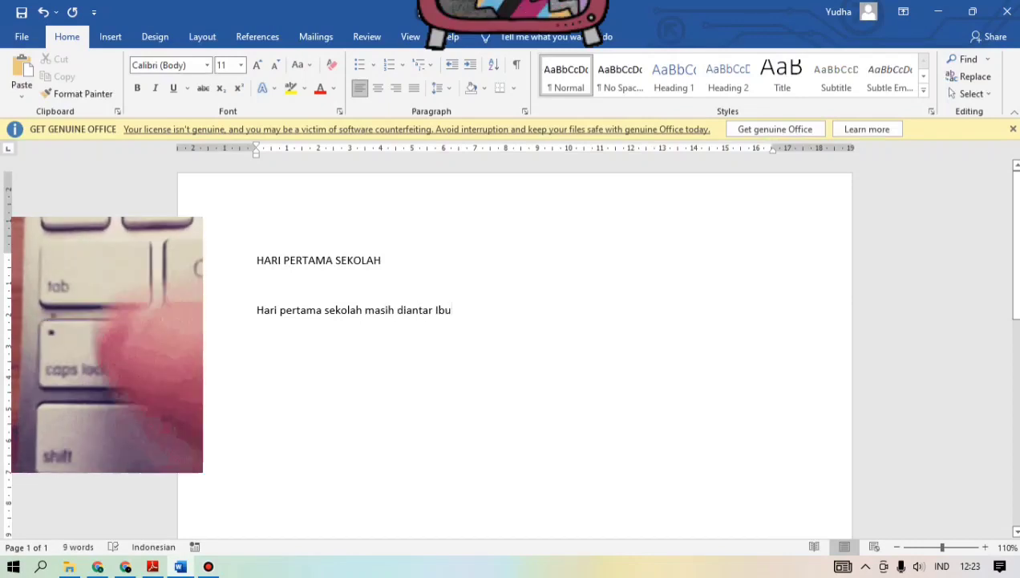
{"action": "type", "text": ", karena"}
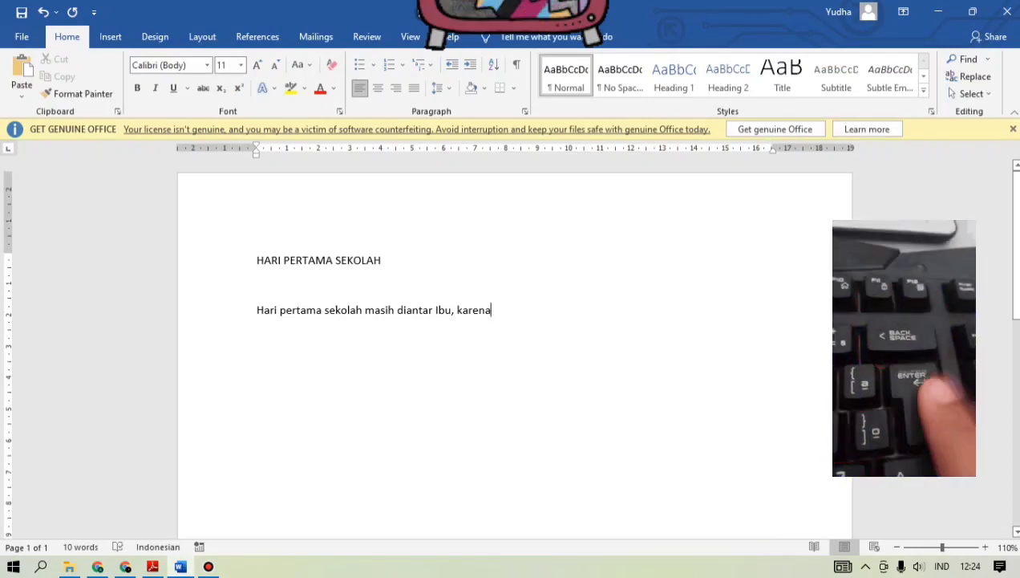
{"action": "key", "text": "Return"}
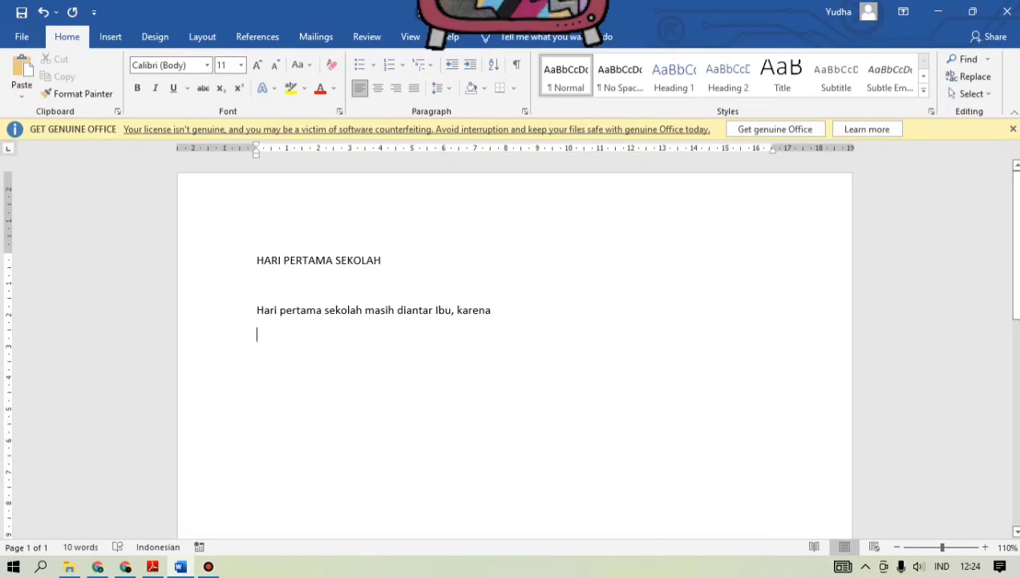
Step: Write the second line as "Aku masih takut dan pemalu. Disana aku bertemu"
{"action": "type", "text": "aku masih takut"}
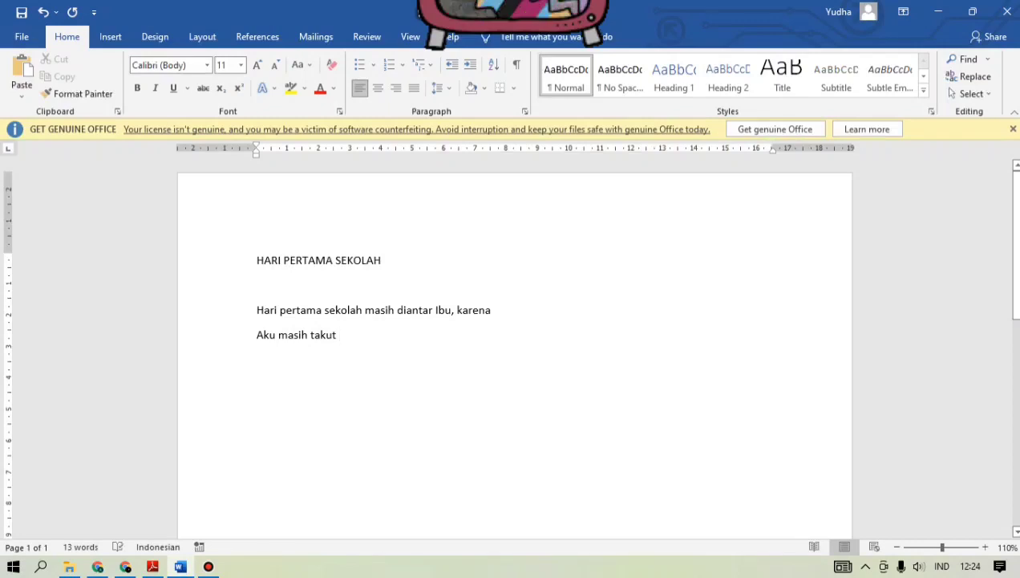
{"action": "type", "text": " dan pemalu. Disana"}
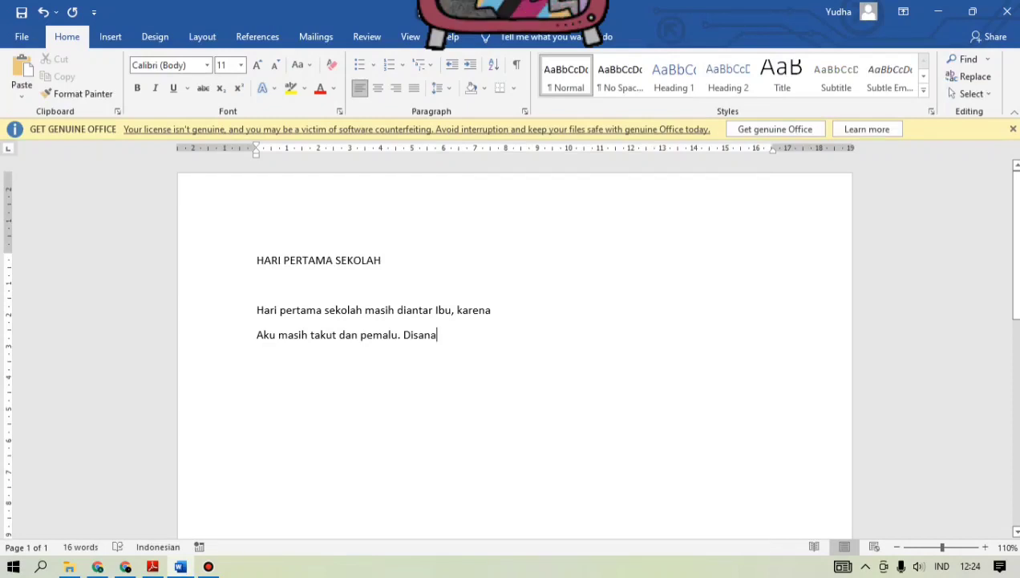
{"action": "type", "text": "aku bertemu te"}
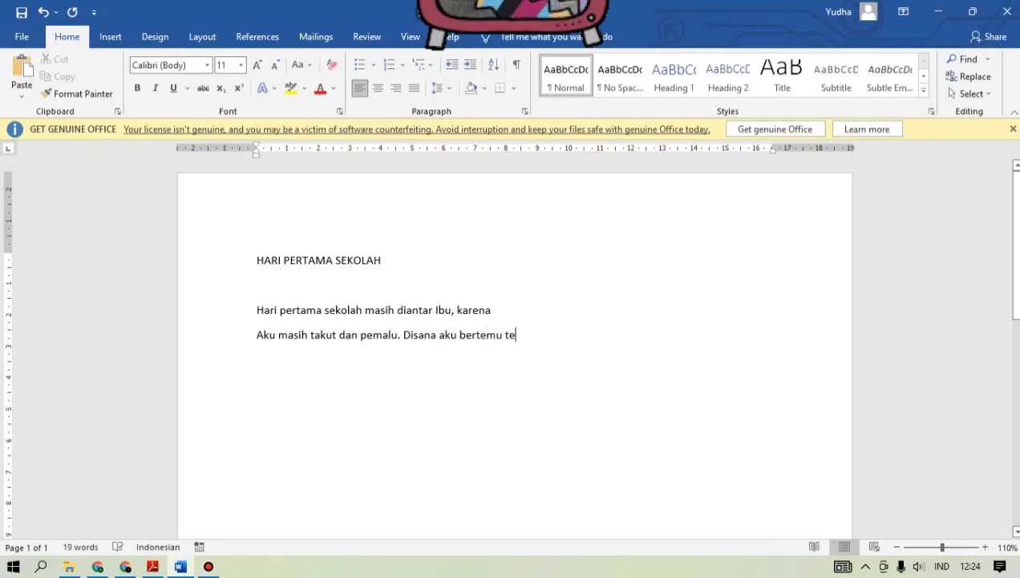
{"action": "key", "text": "BackSpace"}
{"action": "key", "text": "BackSpace"}
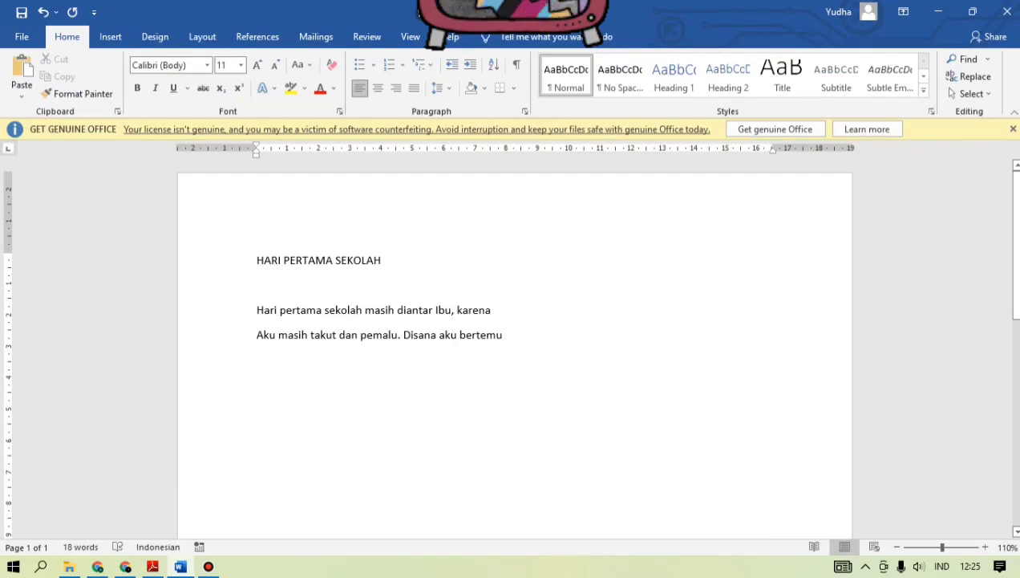
Step: Add the lines "Teman-teman baru, kita saling memperkenalkan diri satu" and "Sama lain." to the story
{"action": "type", "text": "Teman-teman baru"}
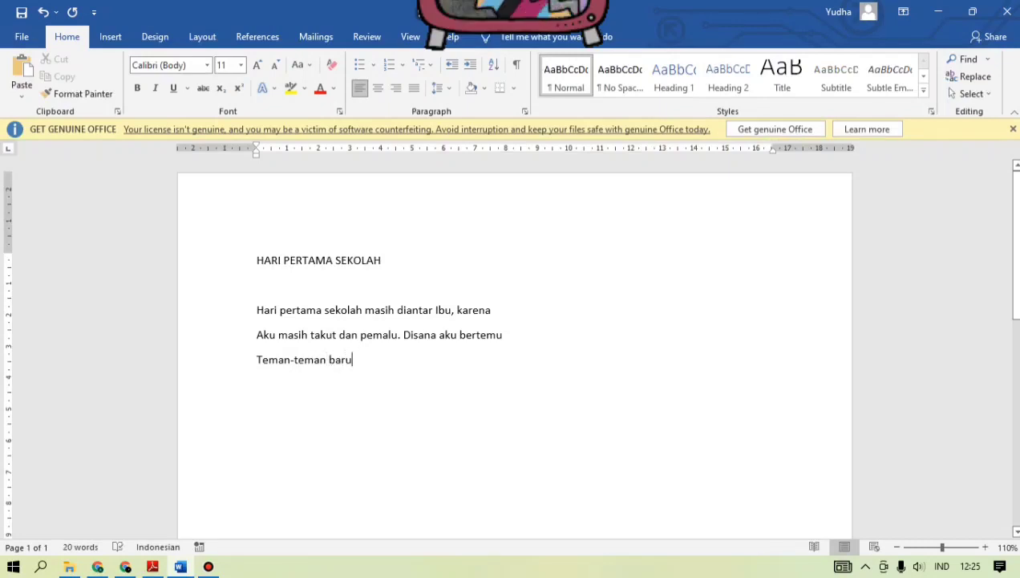
{"action": "type", "text": ", kita saling memp"}
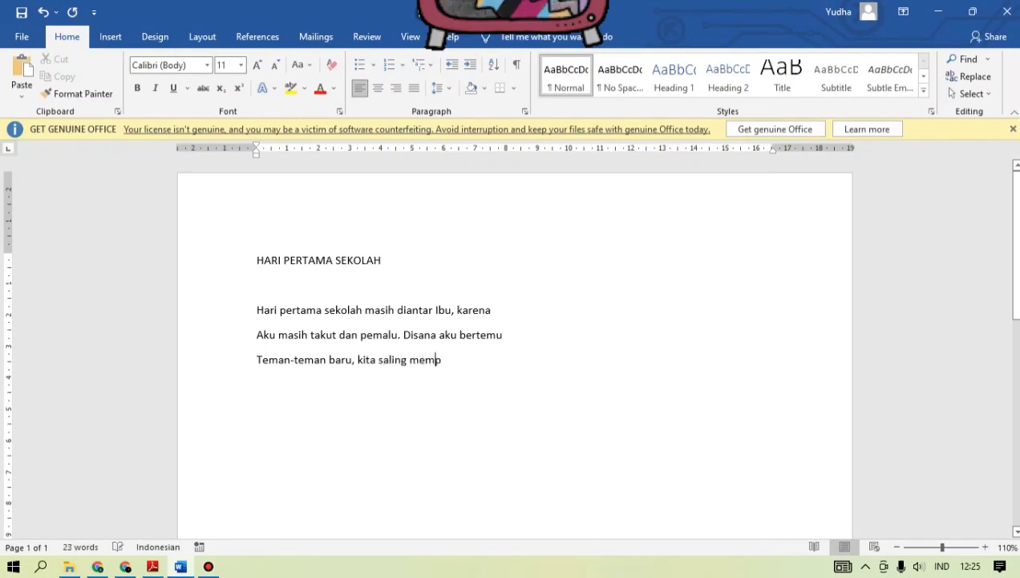
{"action": "type", "text": "erkenalkan diri satu"}
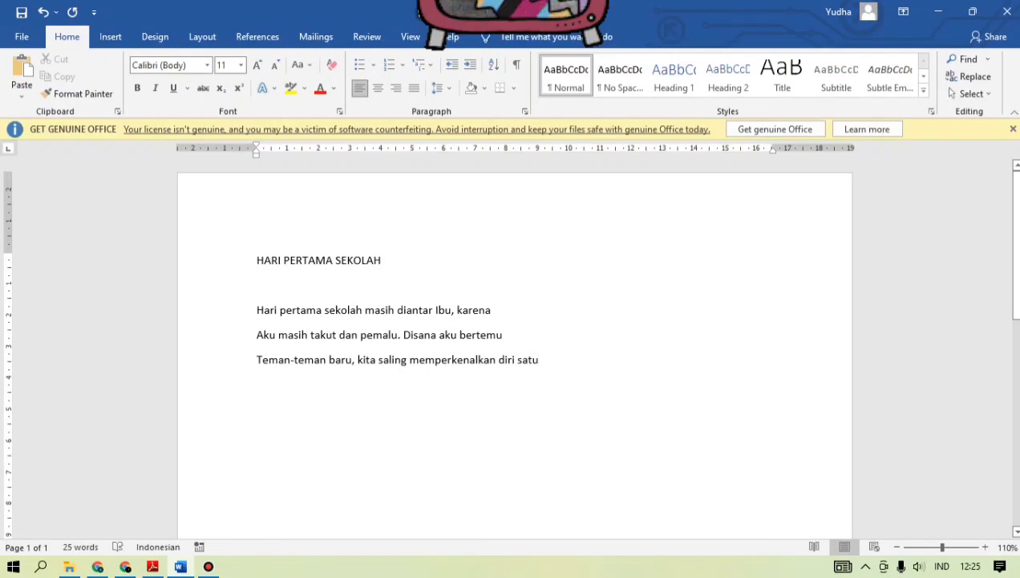
{"action": "key", "text": "Return"}
{"action": "type", "text": "sama lain"}
{"action": "type", "text": "."}
{"action": "type", "text": "Begitup"}
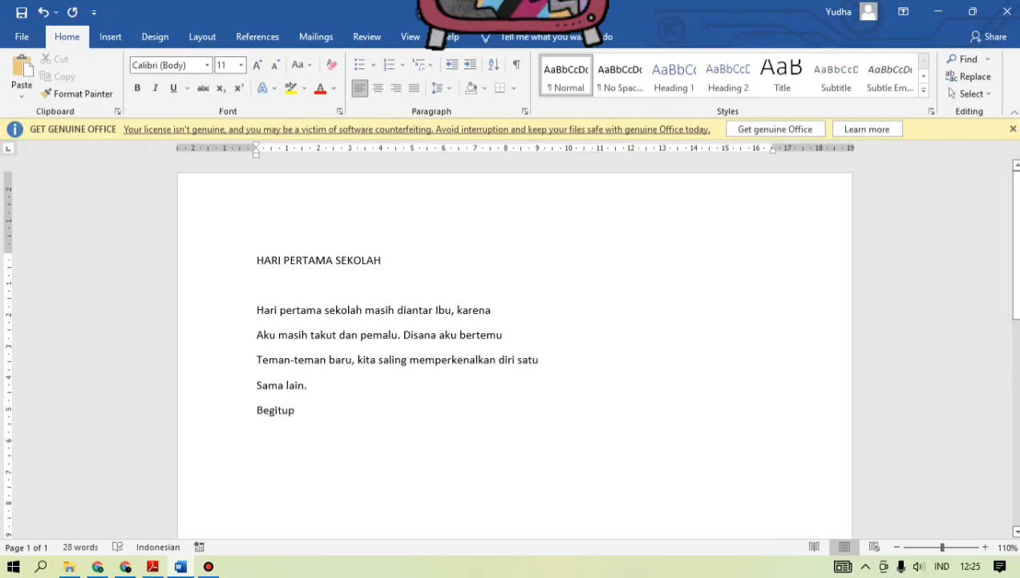
{"action": "type", "text": "un juga dengan Bap"}
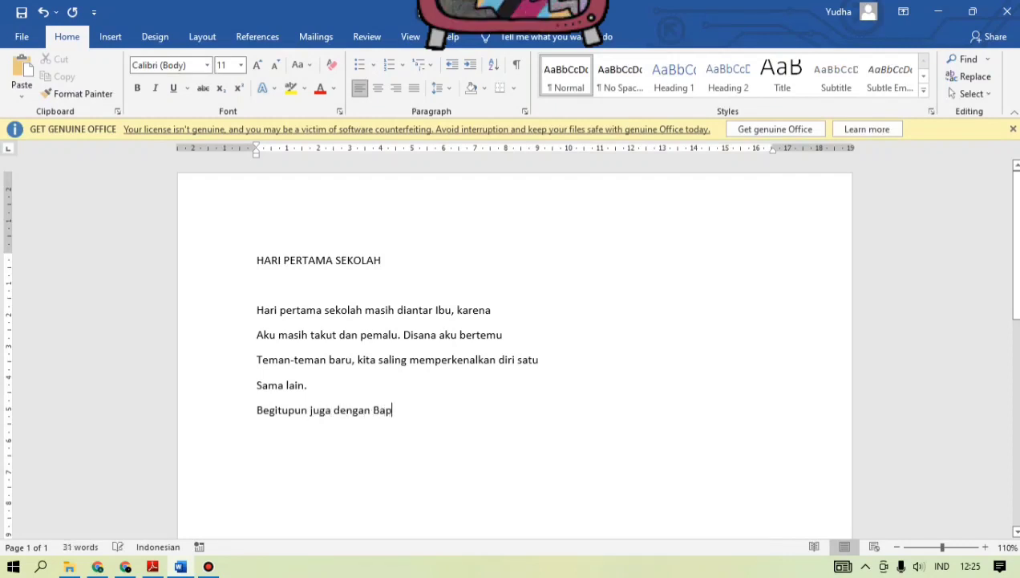
{"action": "type", "text": "ak dan Ibu Guru"}
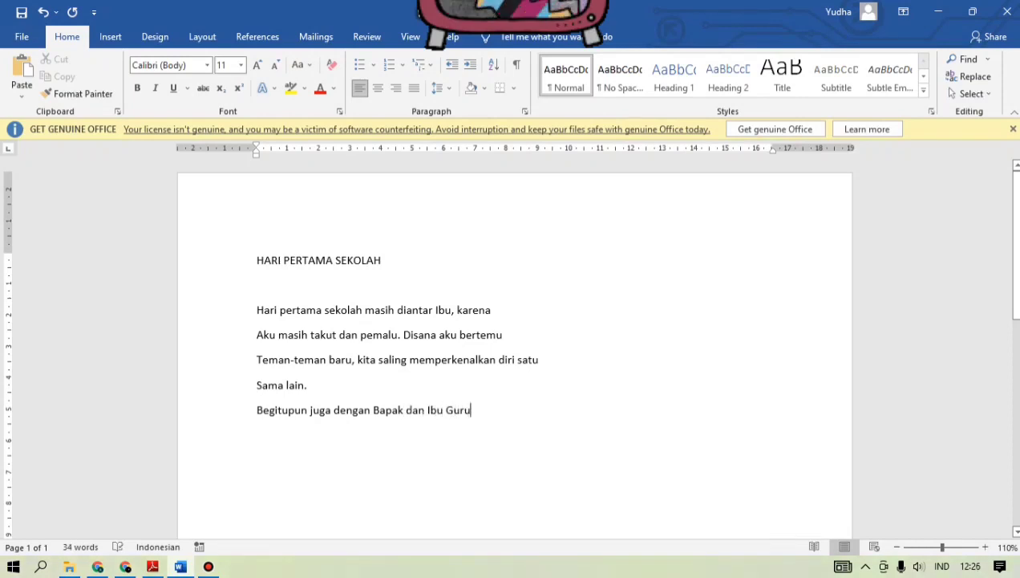
{"action": "type", "text": ". Mereka"}
Step: Write the fifth line, "Begitupun juga dengan Bapak dan Ibu Guru. Mereka", and start a new line
{"action": "key", "text": "Return"}
Step: Write the sixth line as "Baik-baik dan sangat membantu. Aku sangat bahagia"
{"action": "type", "text": "Baik-baik"}
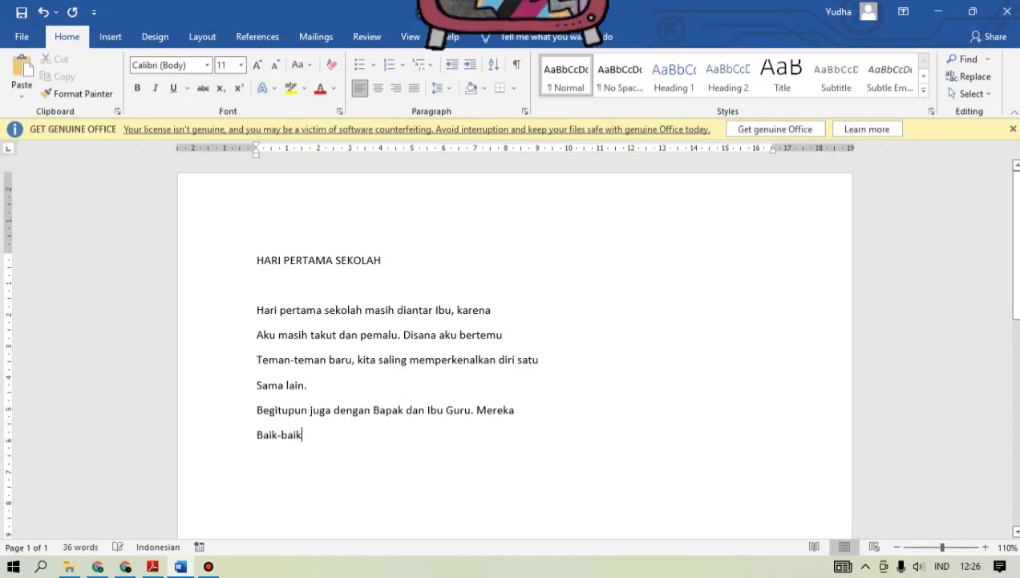
{"action": "type", "text": " dan sangat membantu"}
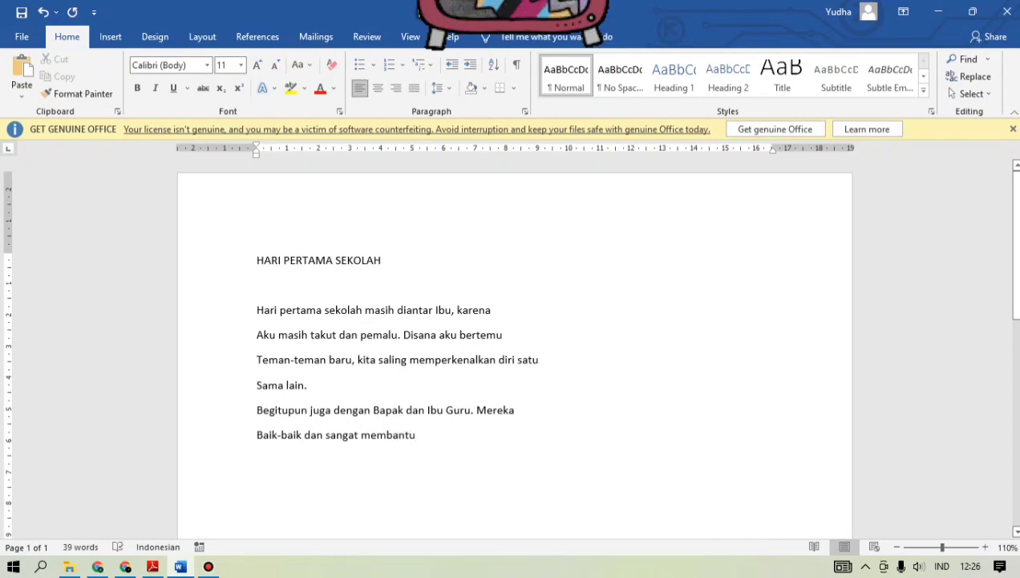
{"action": "key", "text": "BackSpace"}
{"action": "type", "text": ". Aku sangat bahagia"}
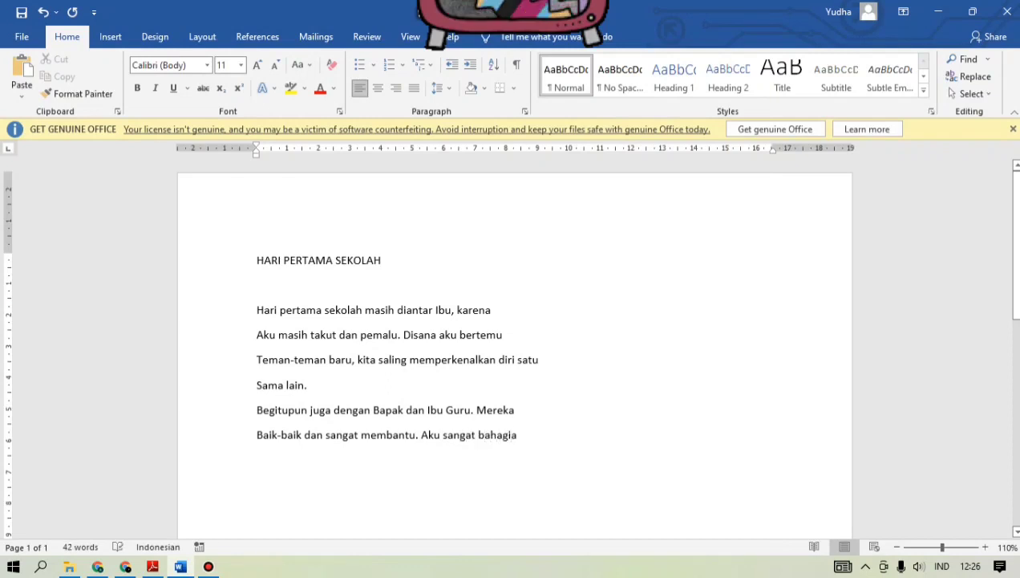
{"action": "type", "text": " ha"}
Step: End the story with "Hari itu." on its own line
{"action": "key", "text": "BackSpace"}
{"action": "key", "text": "BackSpace"}
{"action": "type", "text": "Hari Itu."}
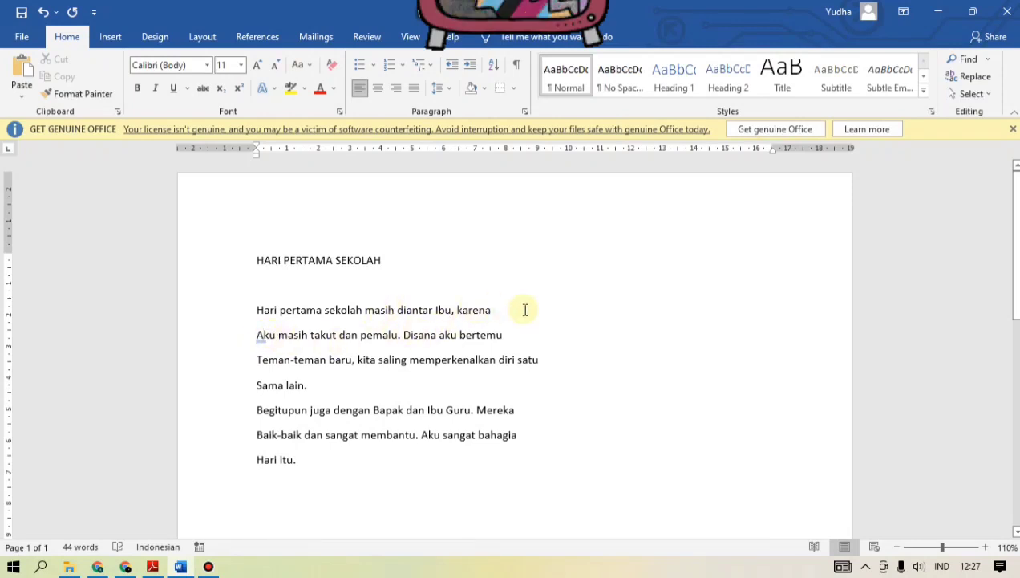
Step: Change "Aku" at the start of the story's second line to lowercase "aku"
{"action": "left_click", "coordinate": [261, 332]}
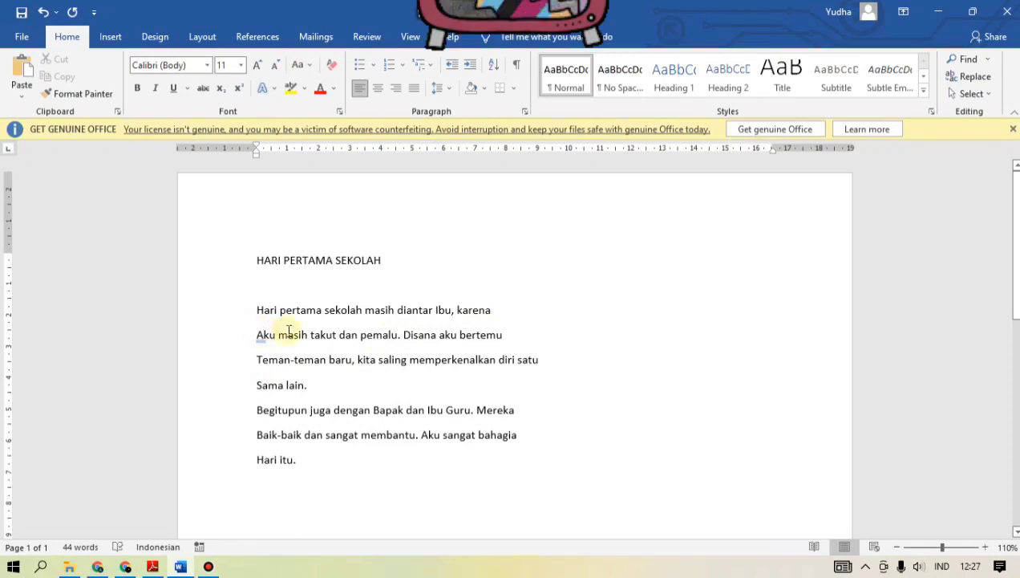
{"action": "key", "text": "BackSpace"}
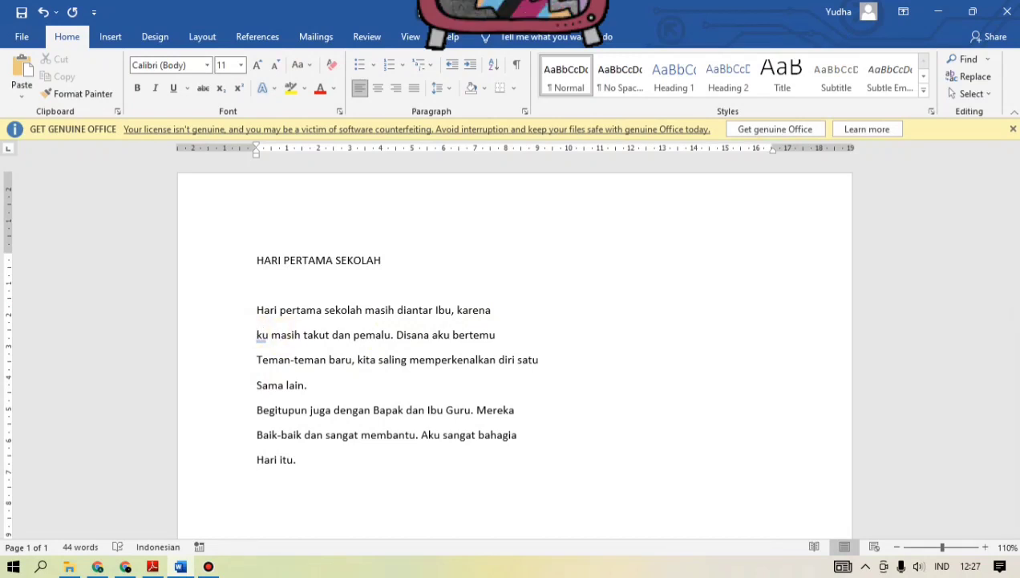
{"action": "type", "text": "a"}
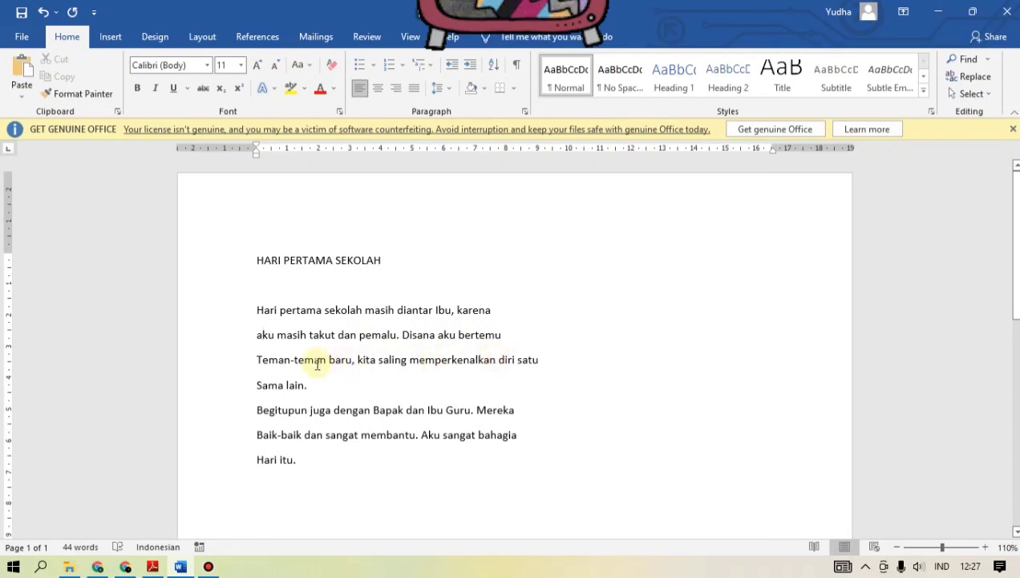
Step: Change the initial capitals of "Teman-teman" and "Sama" at the start of the story's third and fourth lines to lowercase
{"action": "left_click", "coordinate": [264, 360]}
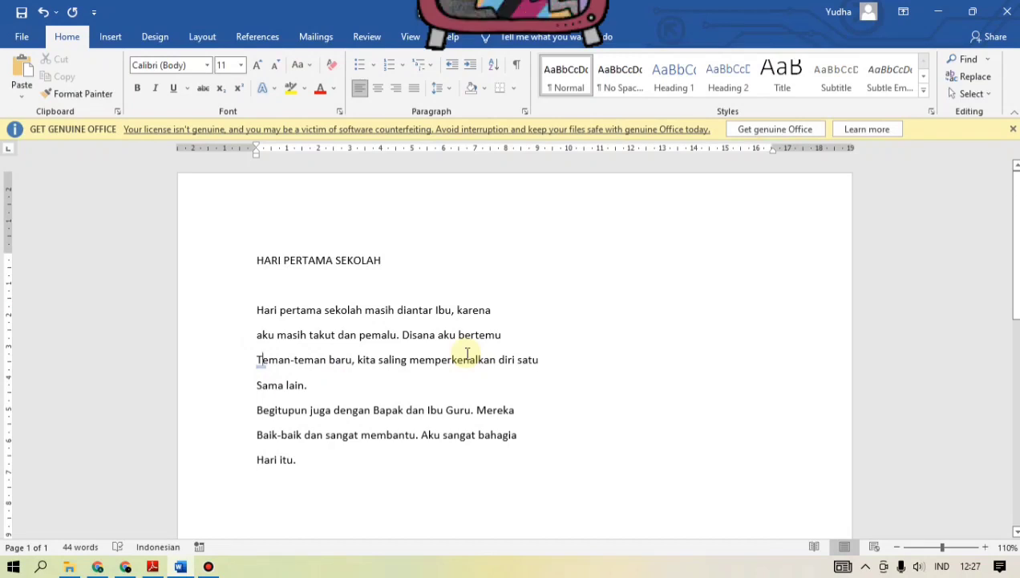
{"action": "key", "text": "Delete"}
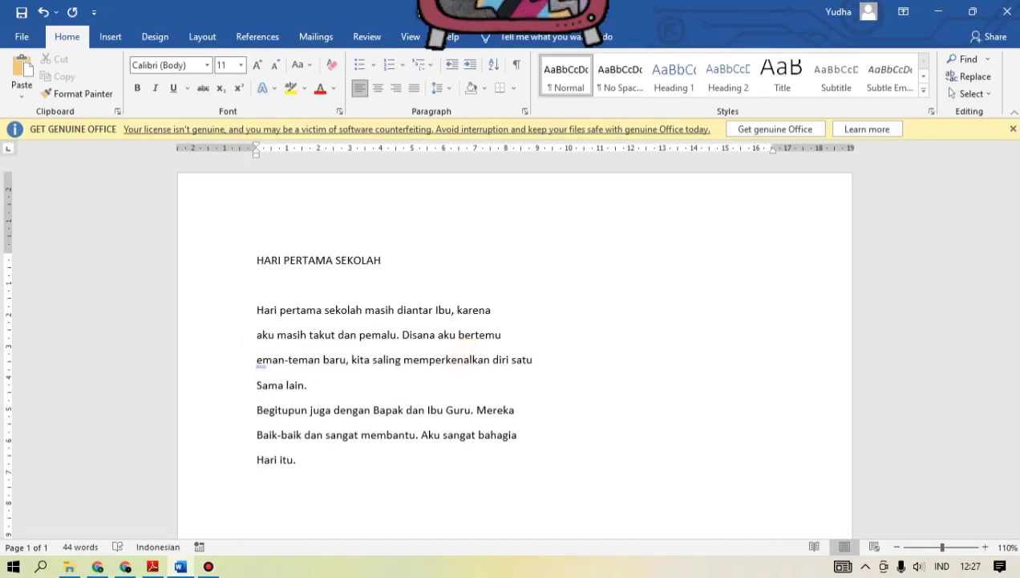
{"action": "type", "text": "t"}
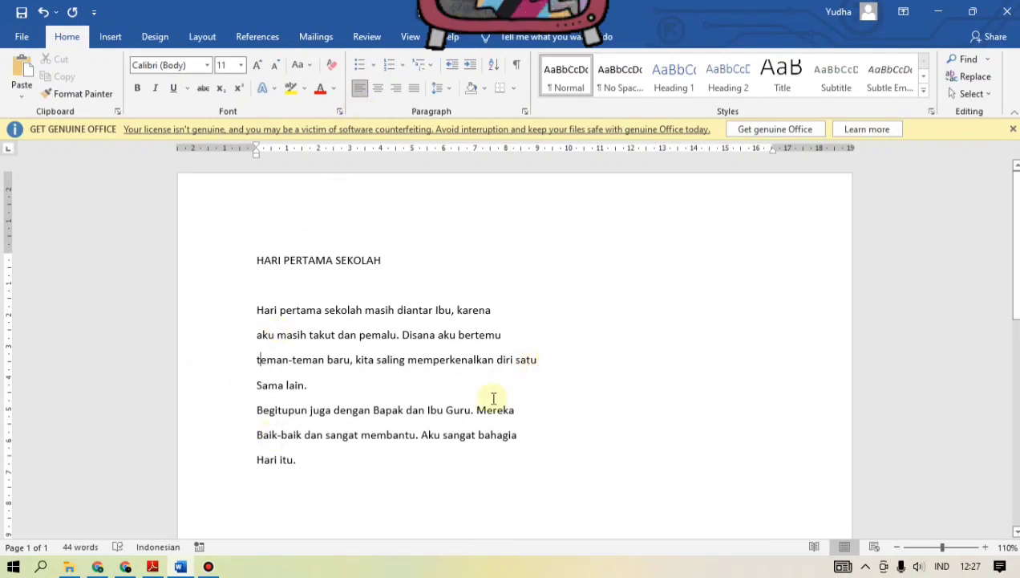
{"action": "left_click", "coordinate": [260, 386]}
{"action": "key", "text": "shift+Right"}
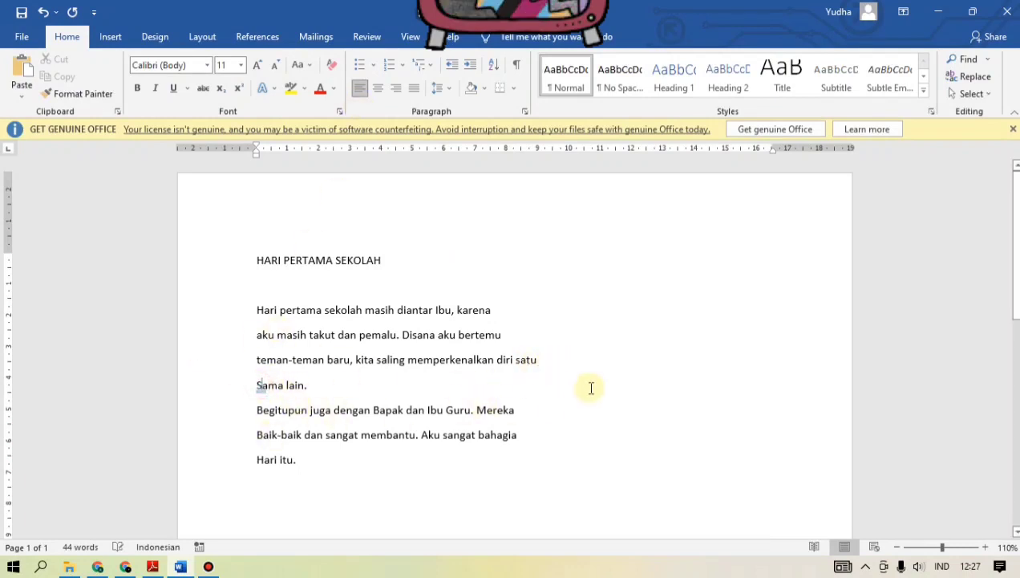
{"action": "key", "text": "BackSpace"}
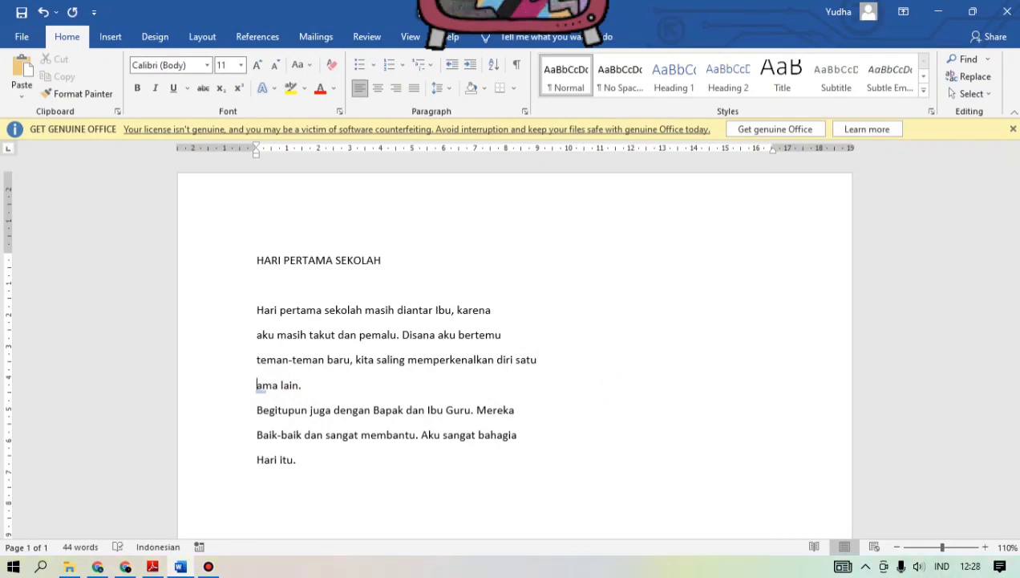
{"action": "type", "text": "s"}
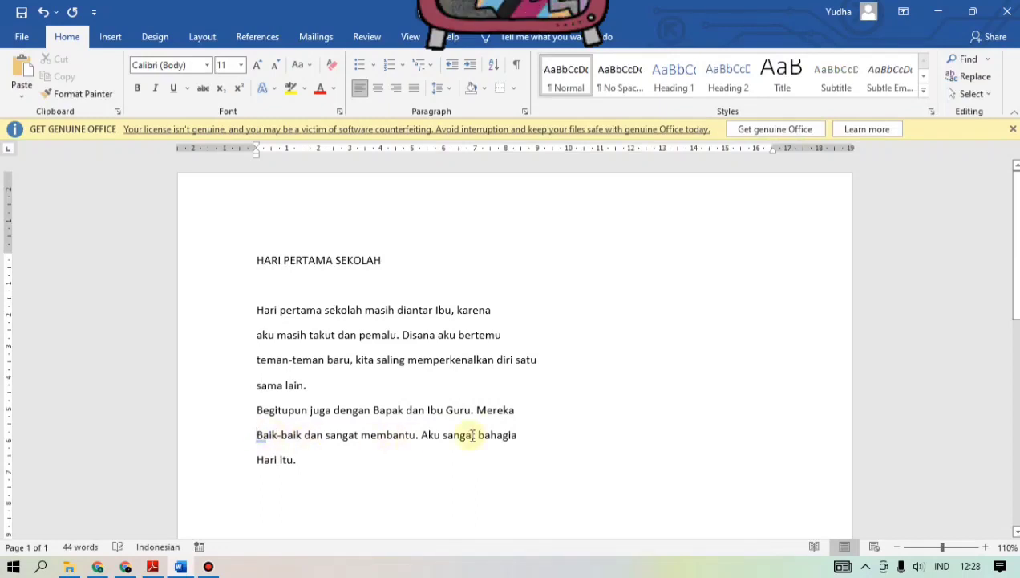
Step: Change the initial capitals of "Baik-baik" and "Hari itu." in the story's last two lines to lowercase
{"action": "key", "text": "Delete"}
{"action": "type", "text": "b"}
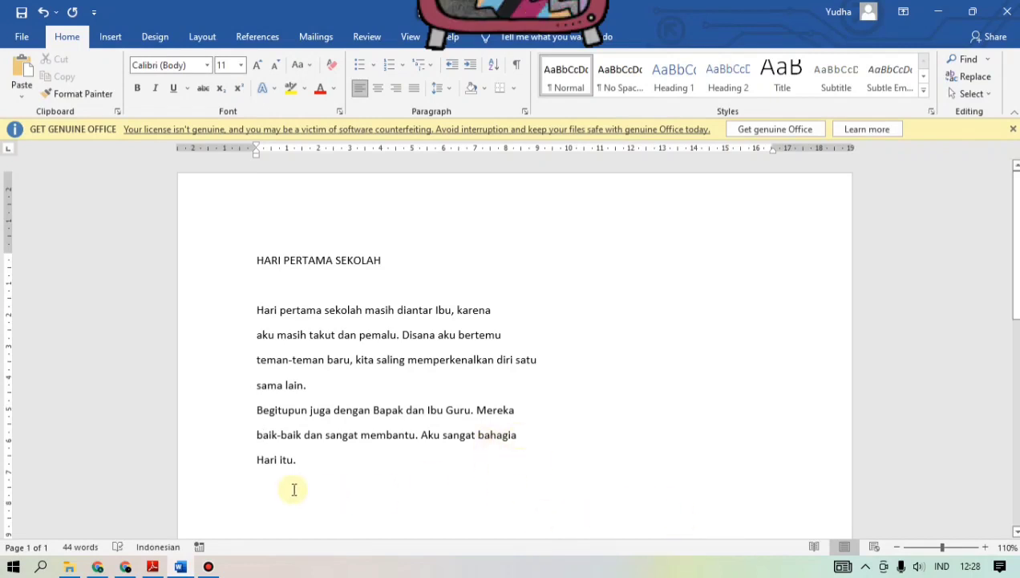
{"action": "left_click", "coordinate": [257, 459]}
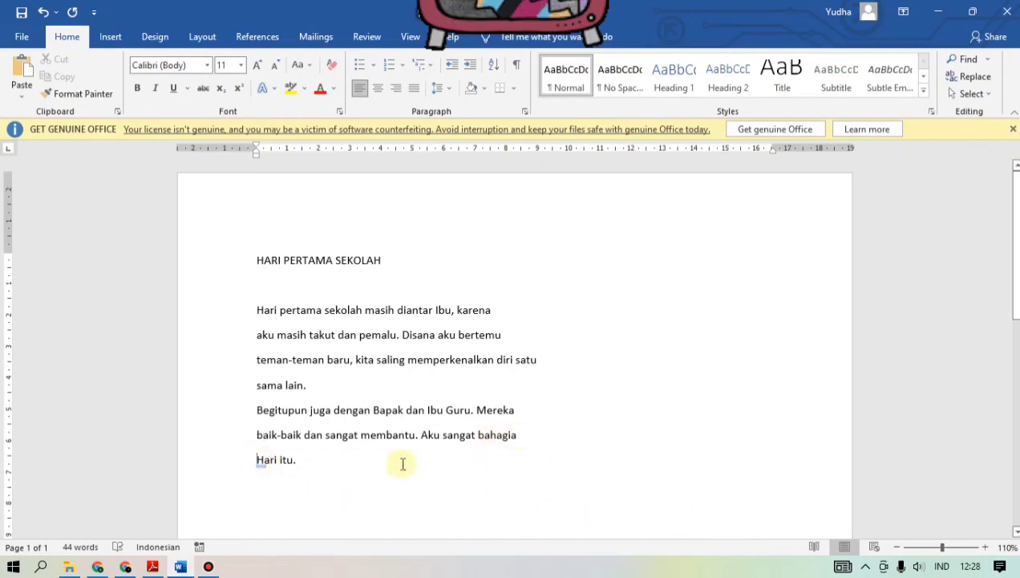
{"action": "key", "text": "Delete"}
{"action": "type", "text": "h"}
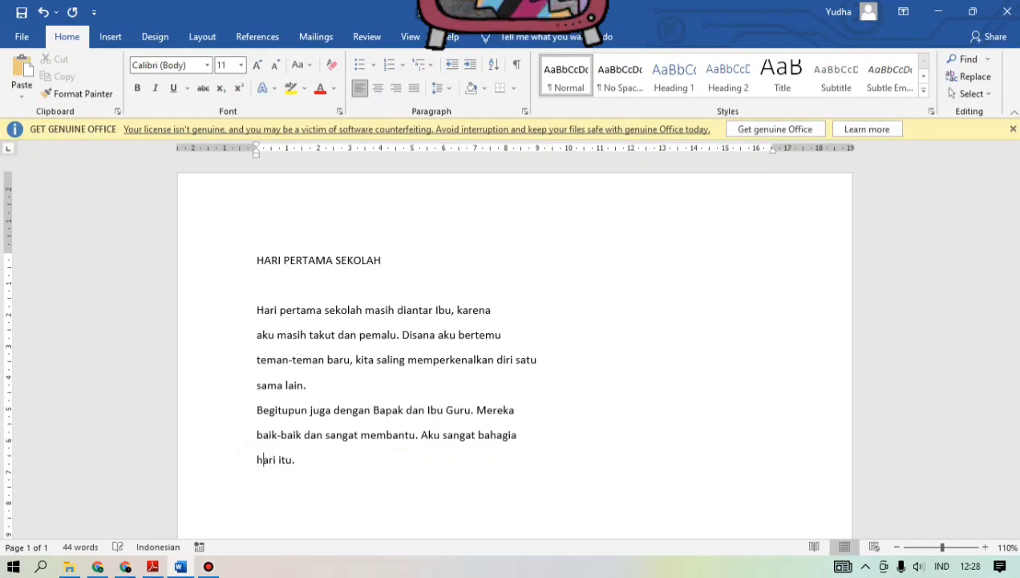
{"action": "left_click", "coordinate": [317, 459]}
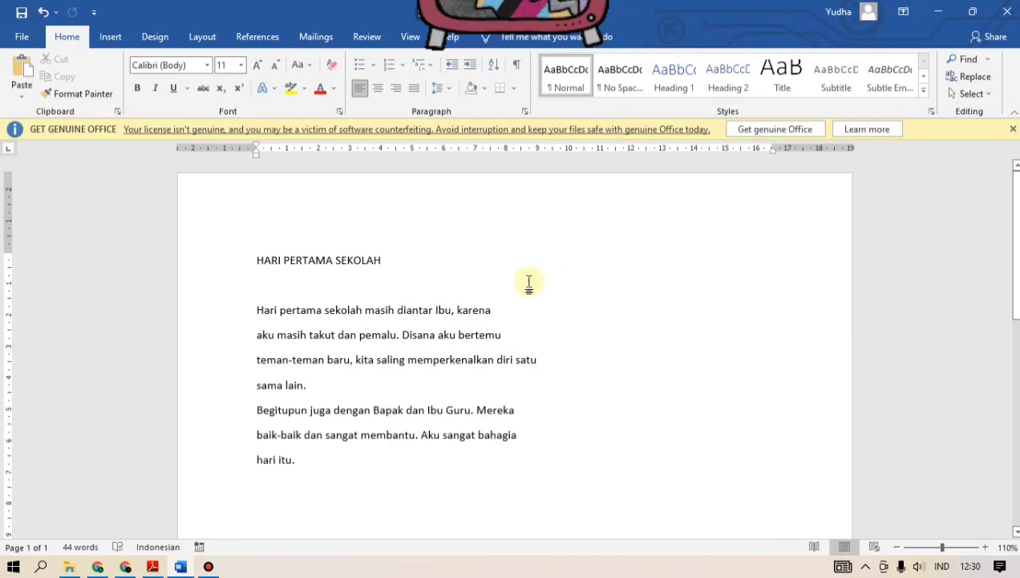
Step: Set the font of the title "HARI PERTAMA SEKOLAH" to Clarendon Blk BT
{"action": "left_click", "coordinate": [337, 298]}
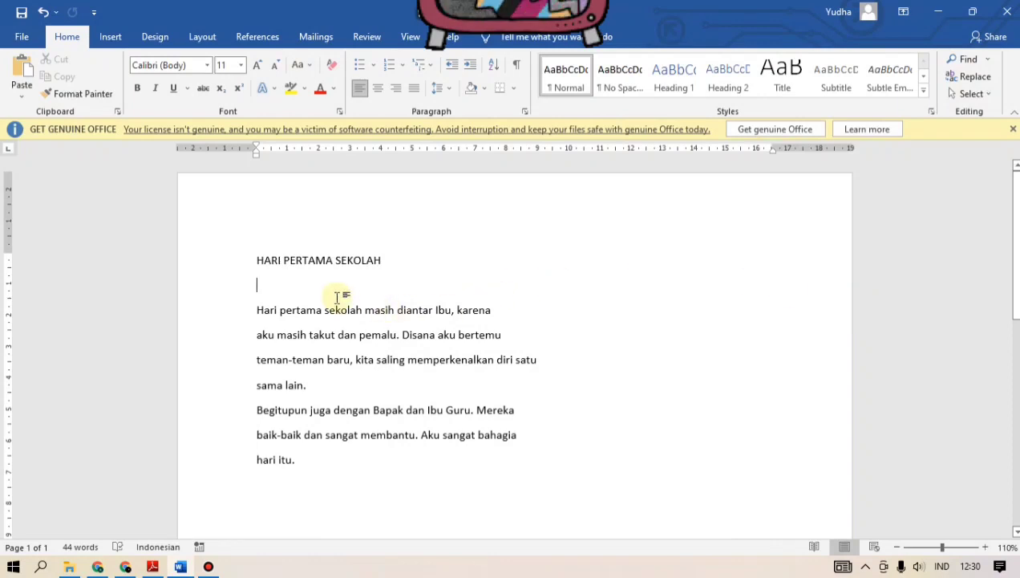
{"action": "left_click", "coordinate": [301, 263]}
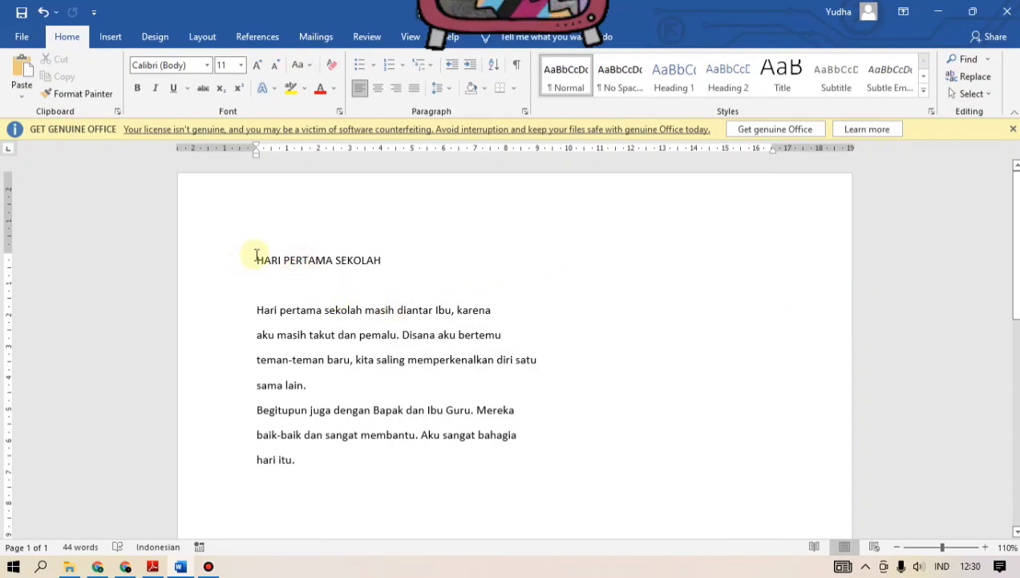
{"action": "left_click", "coordinate": [254, 257]}
{"action": "left_click_drag", "start_coordinate": [249, 260], "coordinate": [389, 256]}
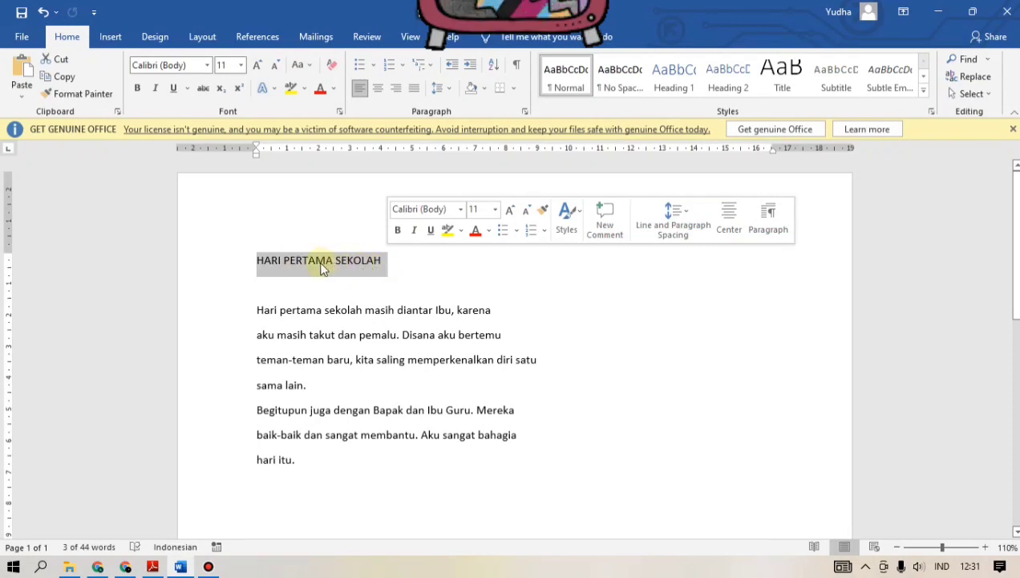
{"action": "left_click", "coordinate": [209, 69]}
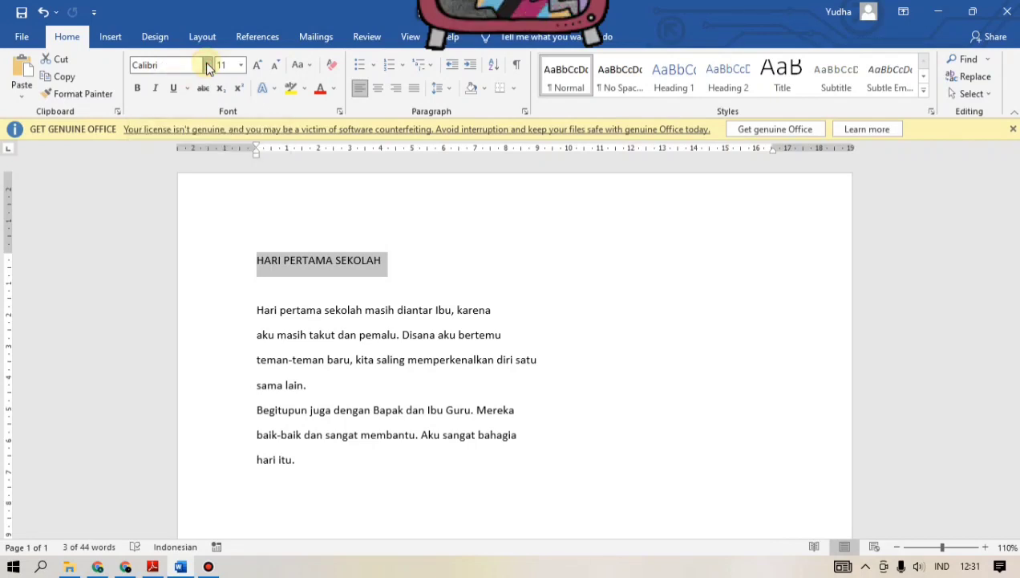
{"action": "left_click", "coordinate": [207, 65]}
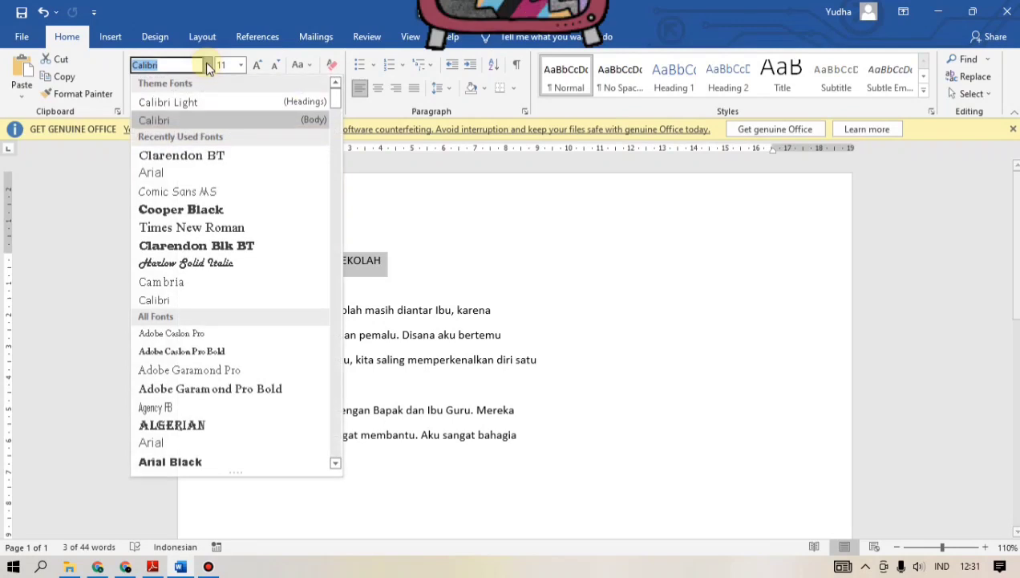
{"action": "left_click", "coordinate": [217, 254]}
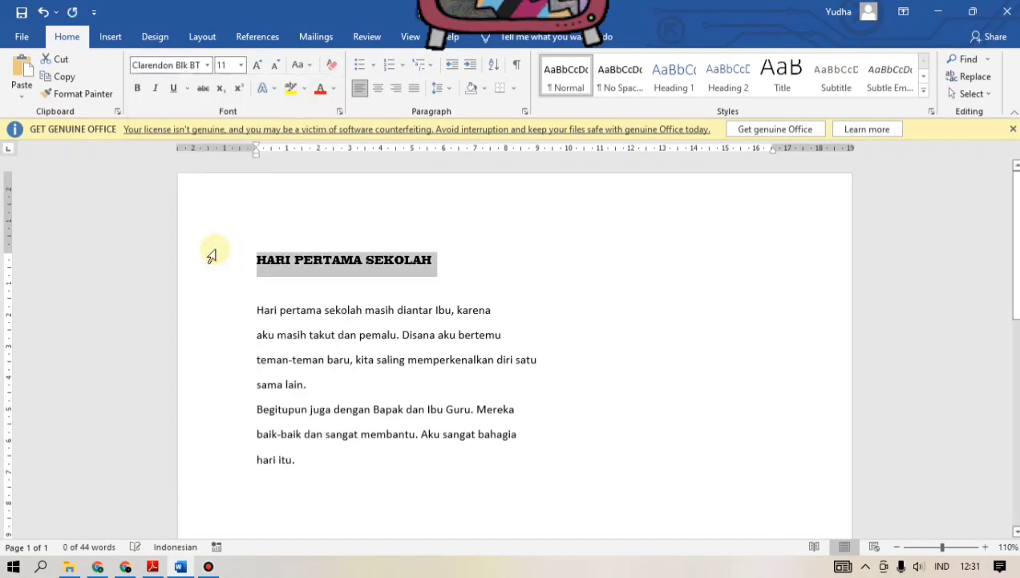
Step: Set the title's font size to 18 and underline it
{"action": "left_click", "coordinate": [241, 65]}
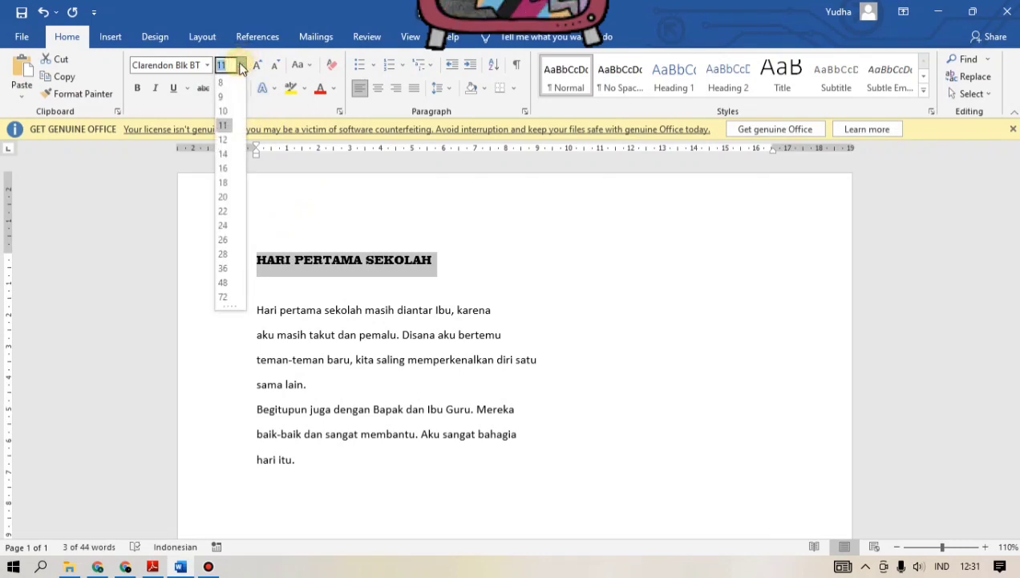
{"action": "left_click", "coordinate": [228, 183]}
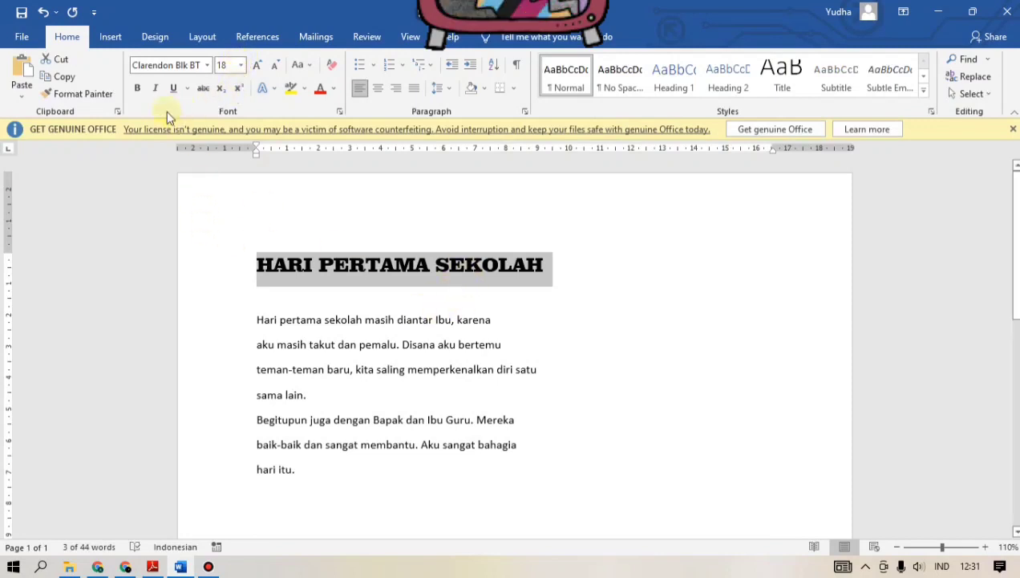
{"action": "left_click", "coordinate": [141, 89]}
{"action": "left_click", "coordinate": [141, 88]}
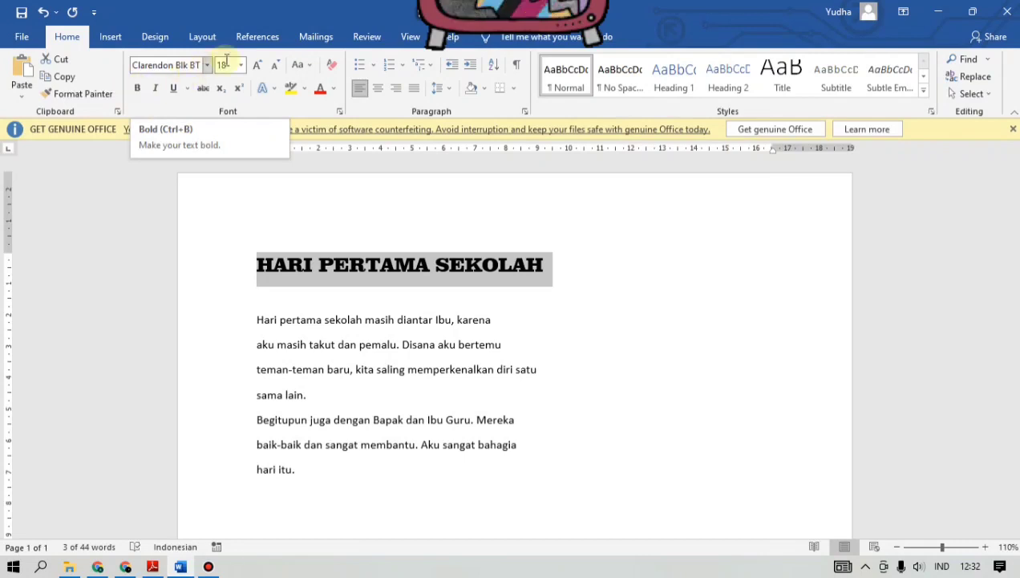
{"action": "left_click", "coordinate": [173, 91]}
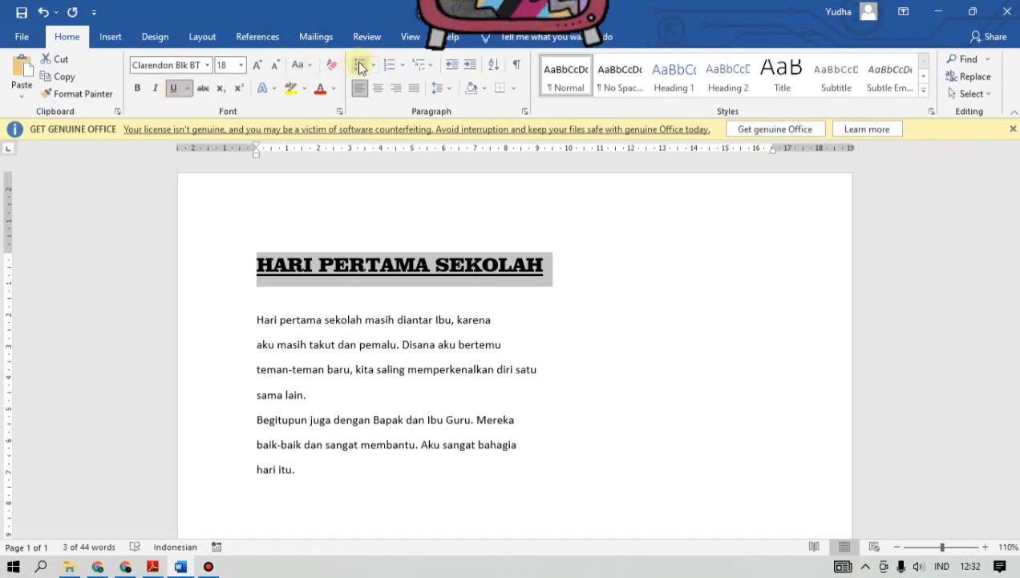
Step: Colour the title text standard Blue and centre it on the page
{"action": "left_click", "coordinate": [333, 89]}
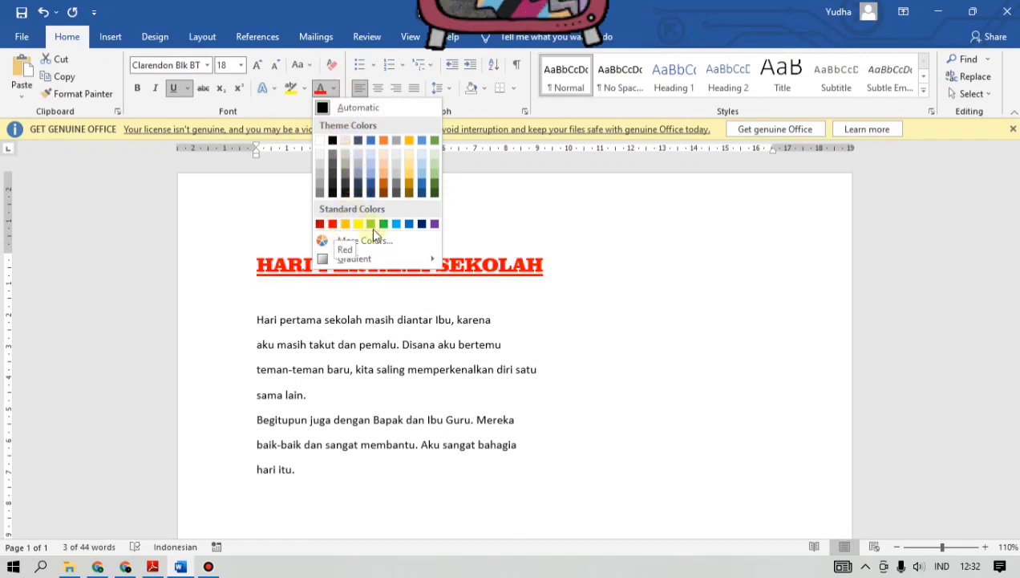
{"action": "left_click", "coordinate": [410, 225]}
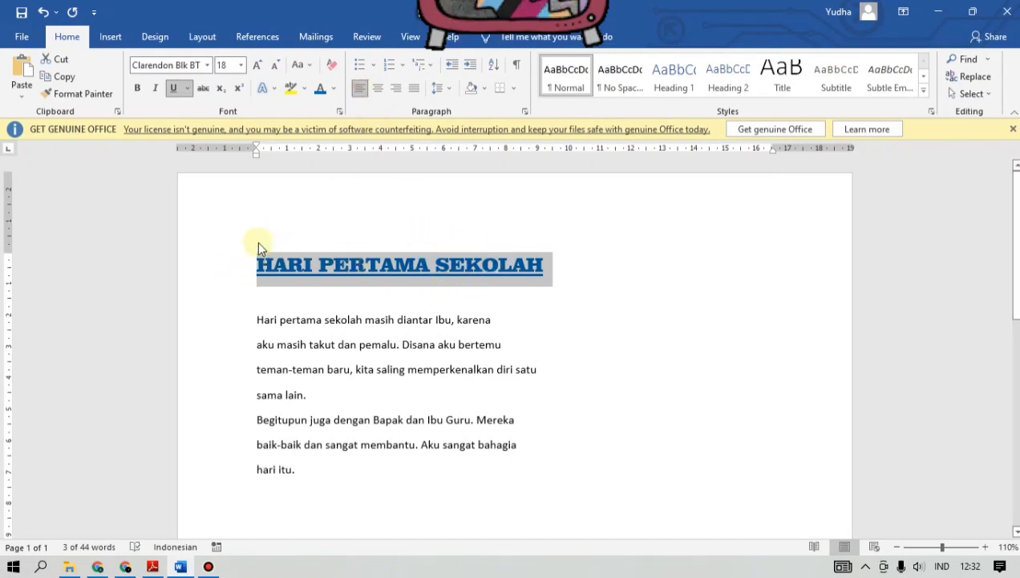
{"action": "left_click", "coordinate": [378, 91]}
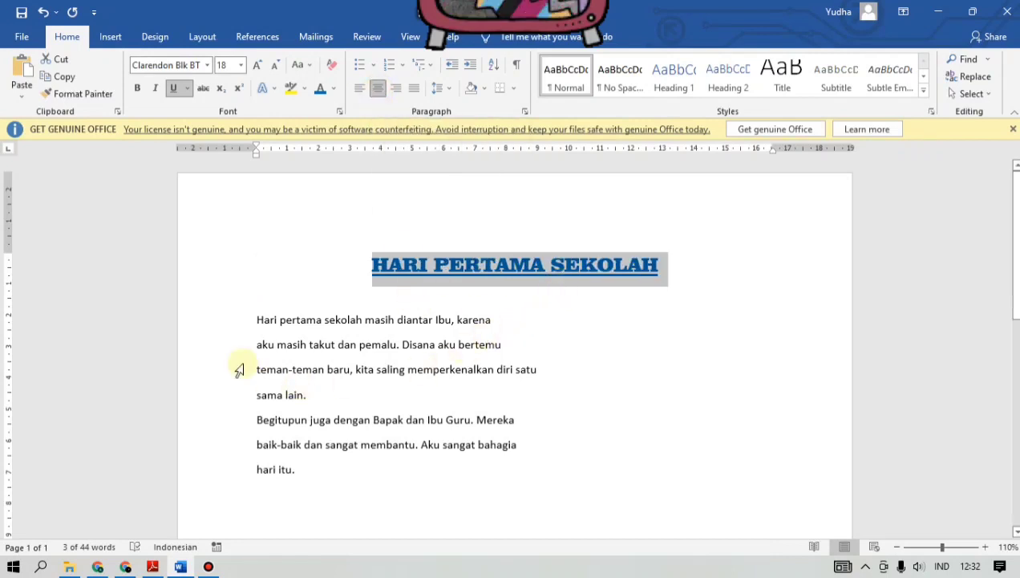
Step: Set the font of the story's first paragraph, from "Hari pertama" to "sama lain.", to Arial Rounded MT Bold
{"action": "left_click", "coordinate": [255, 313]}
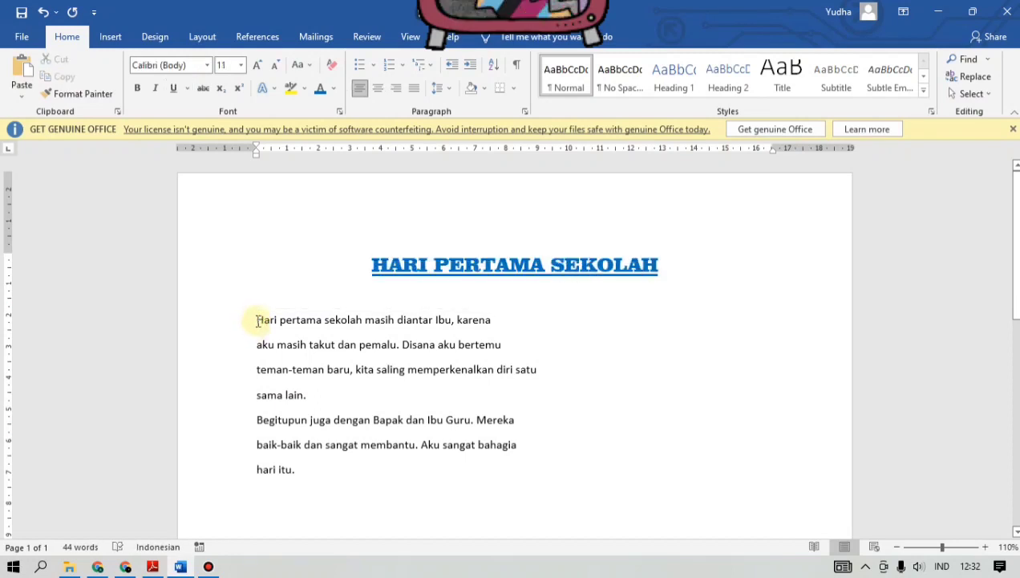
{"action": "left_click", "coordinate": [306, 396]}
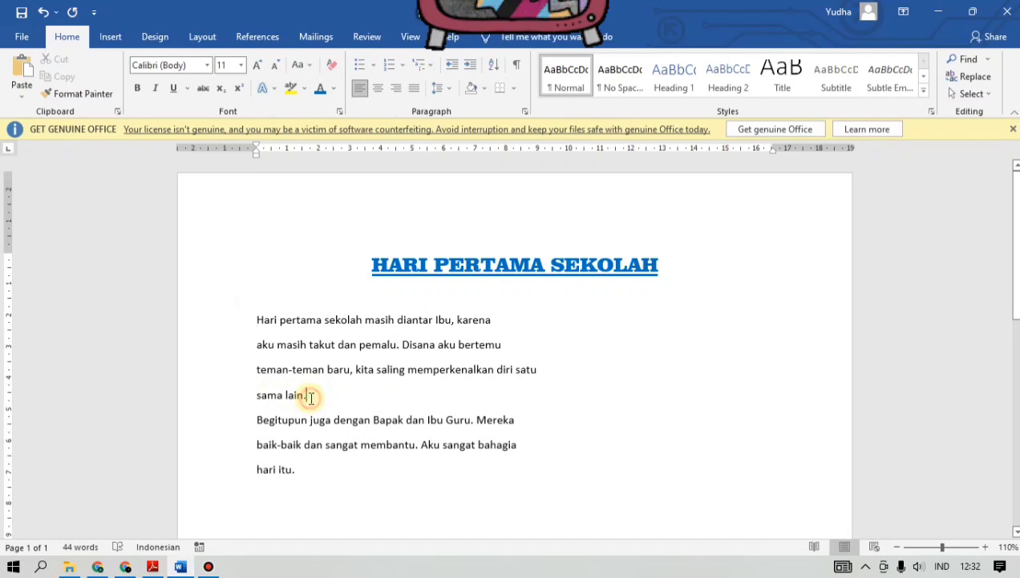
{"action": "left_click", "coordinate": [254, 317]}
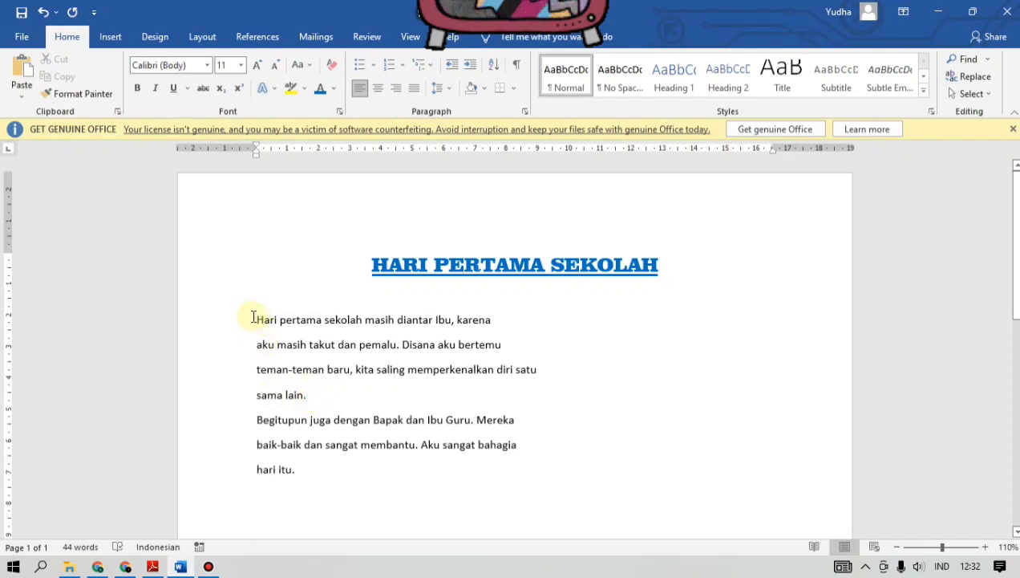
{"action": "left_click", "coordinate": [255, 319]}
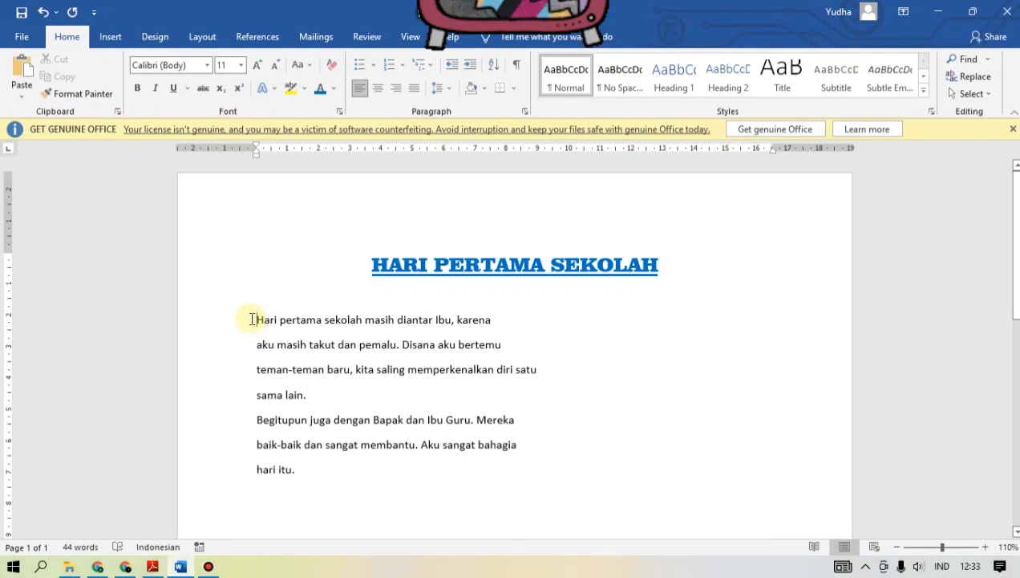
{"action": "left_click_drag", "start_coordinate": [251, 319], "coordinate": [313, 401]}
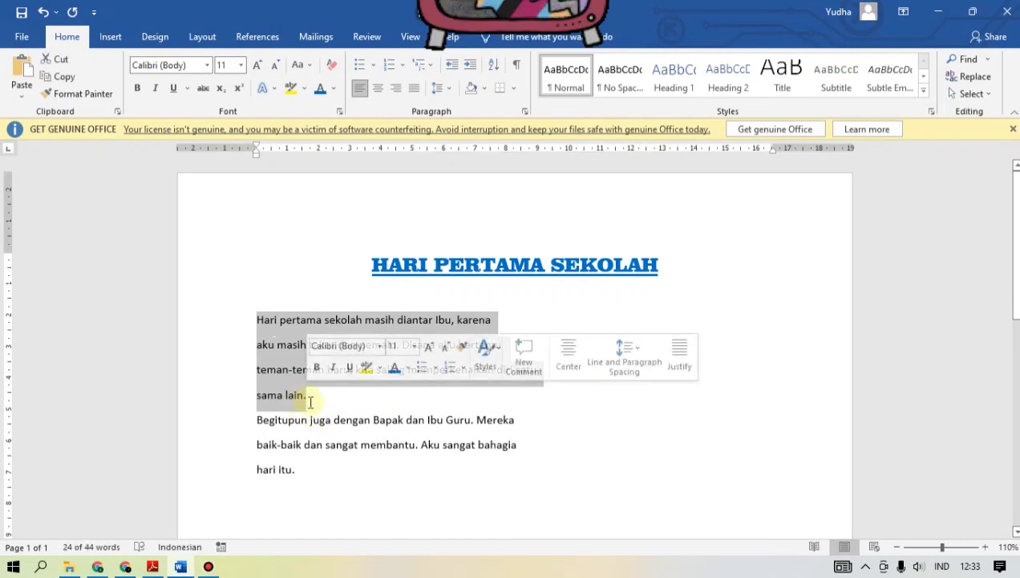
{"action": "left_click", "coordinate": [209, 65]}
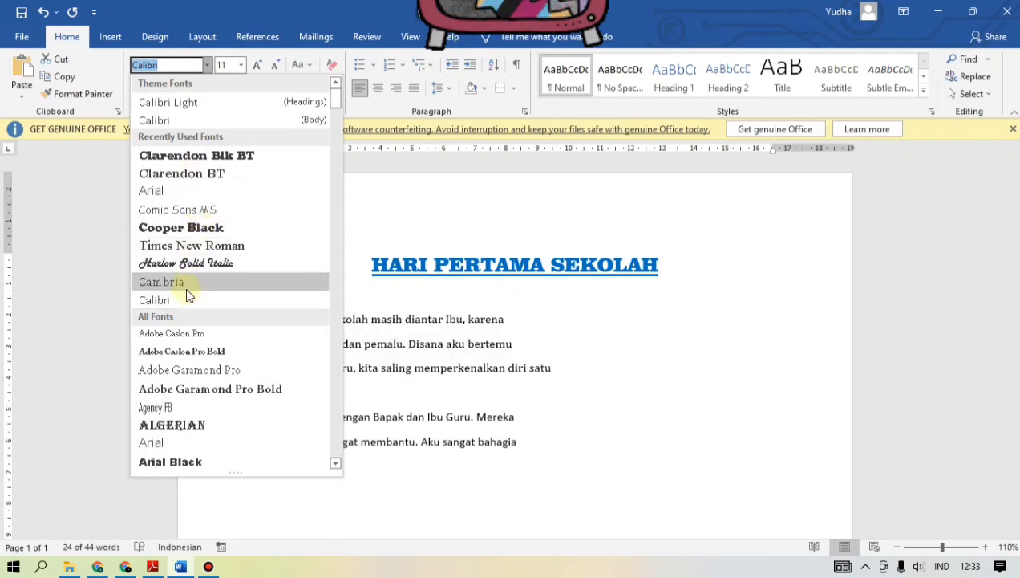
{"action": "scroll", "coordinate": [188, 297], "scroll_direction": "down", "scroll_amount": 5}
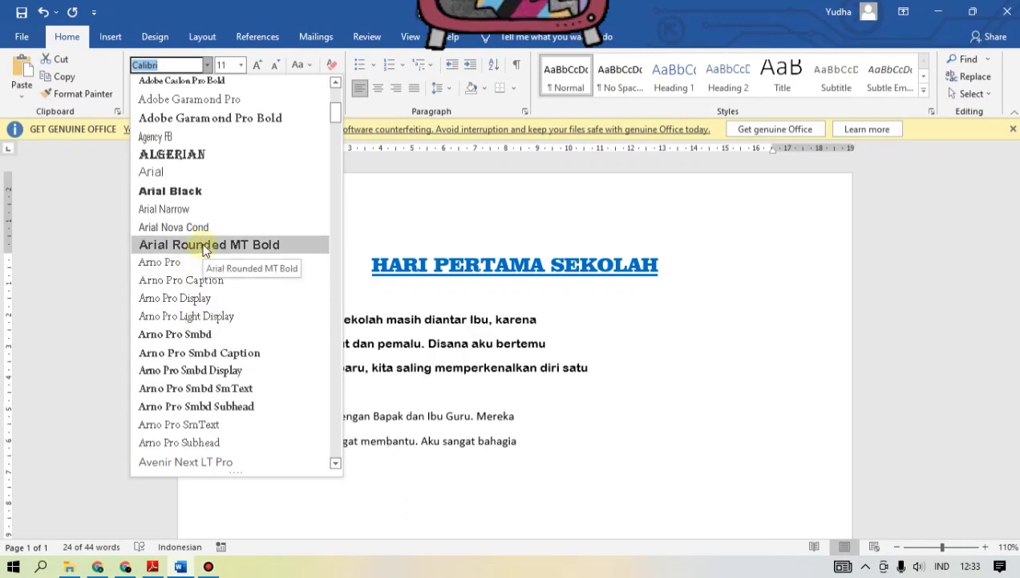
{"action": "left_click", "coordinate": [204, 246]}
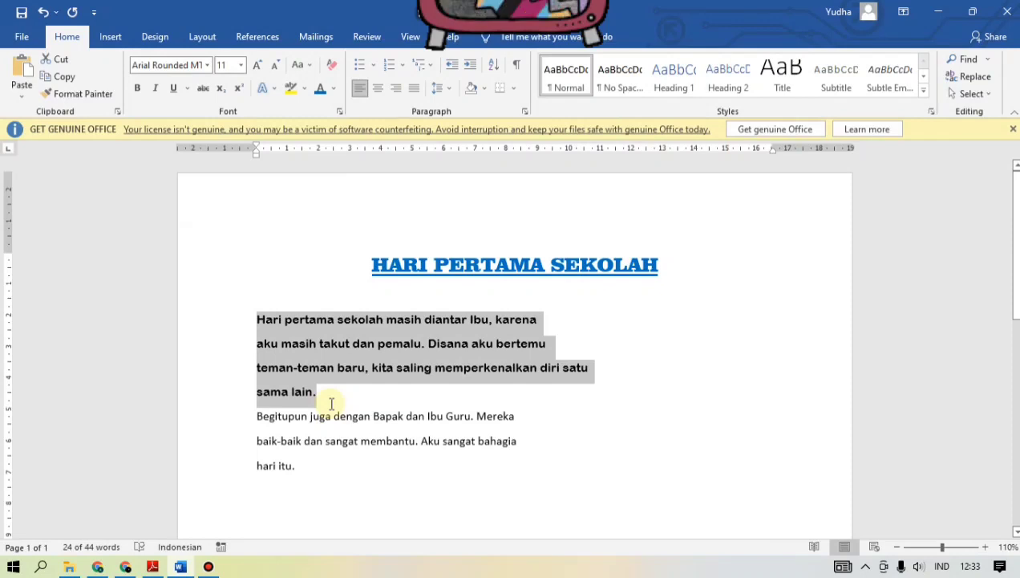
Step: Set the first paragraph's font size to 12 and its text colour to a dark theme green
{"action": "left_click", "coordinate": [239, 66]}
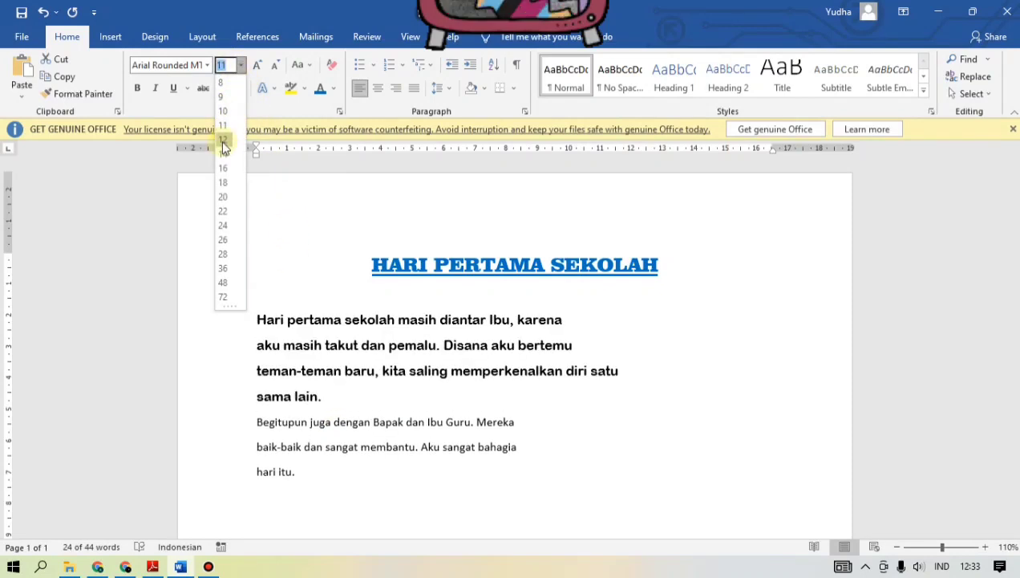
{"action": "left_click", "coordinate": [223, 142]}
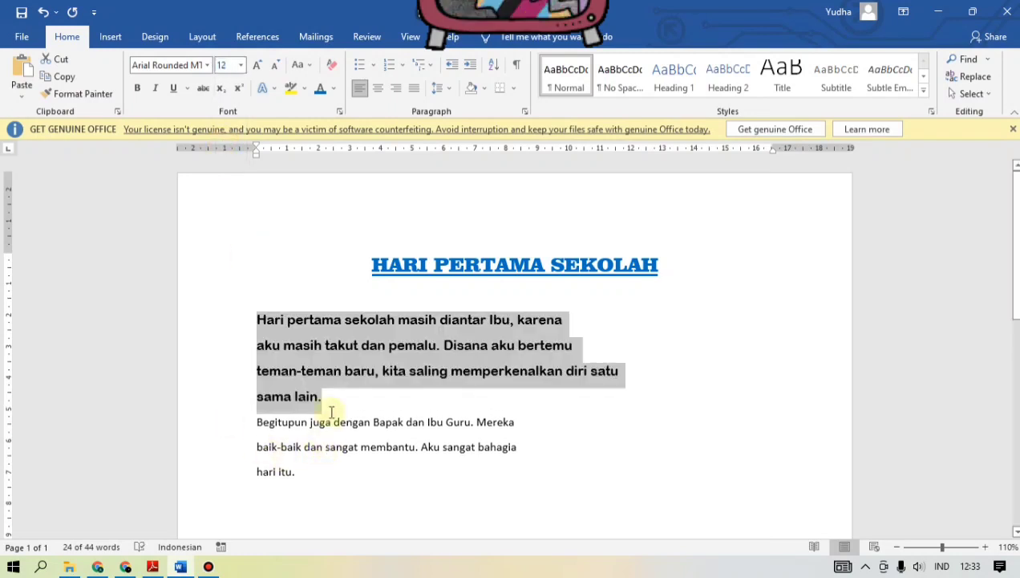
{"action": "left_click", "coordinate": [334, 88]}
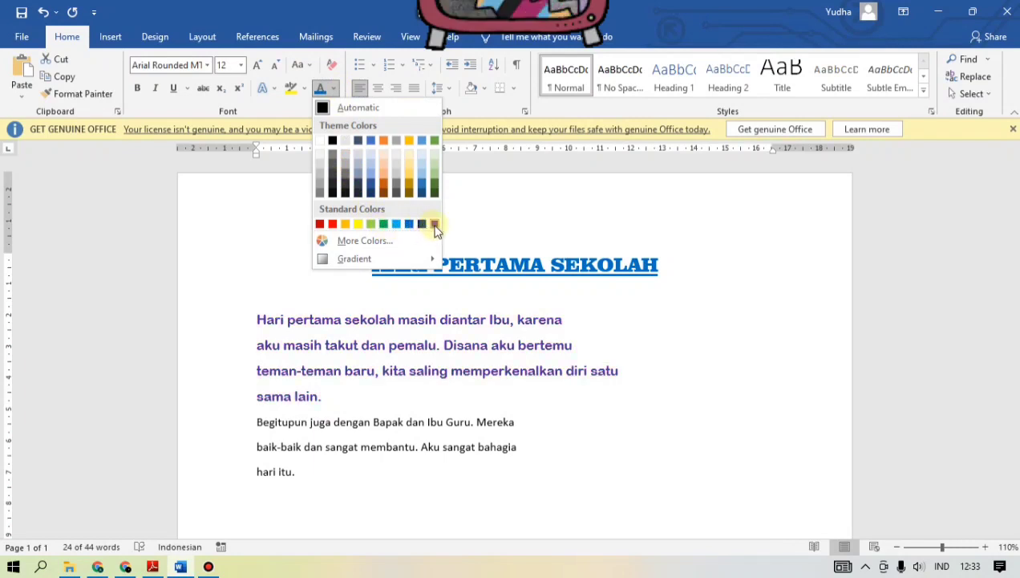
{"action": "left_click", "coordinate": [431, 183]}
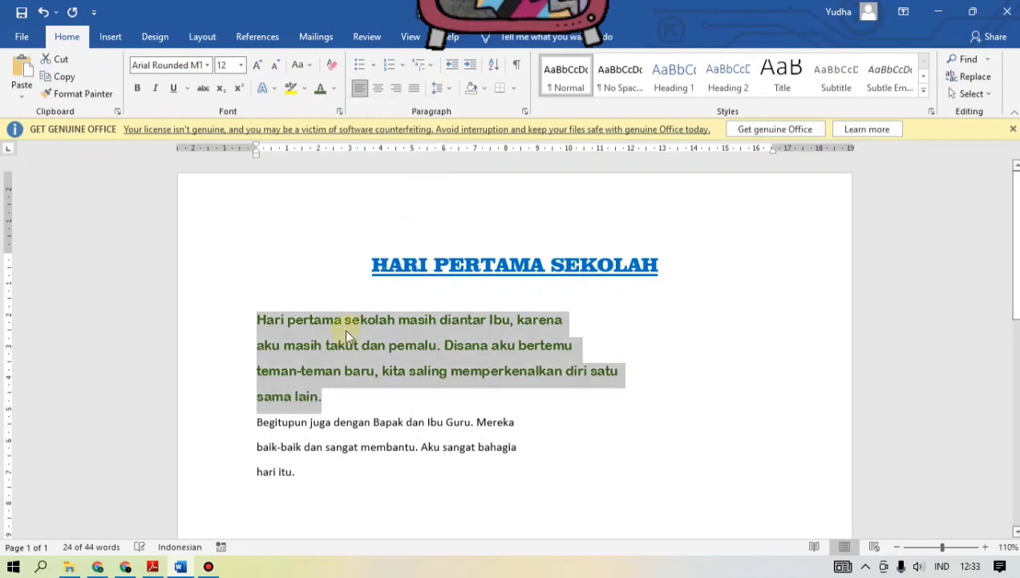
{"action": "left_click", "coordinate": [342, 446]}
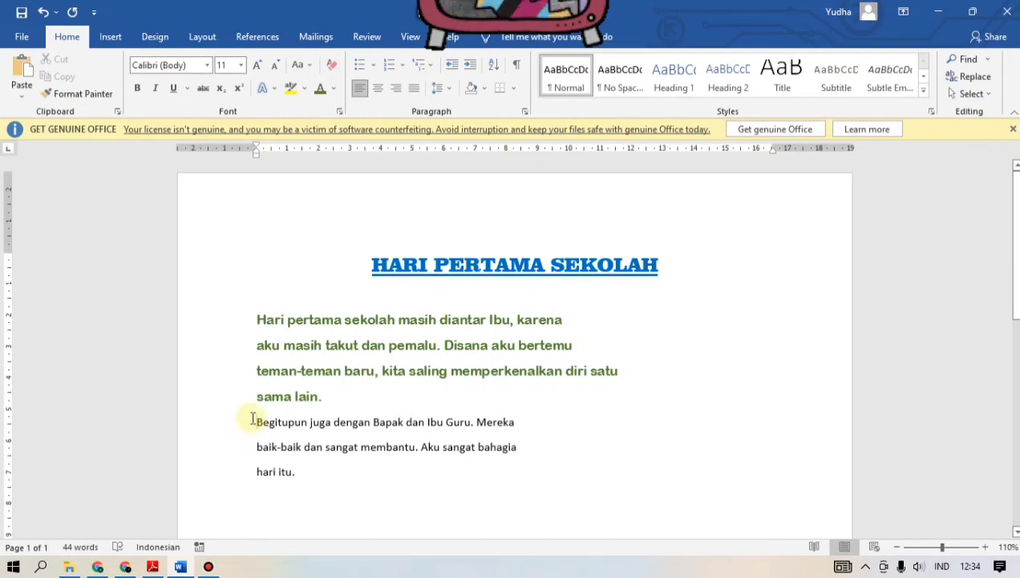
Step: Set the font of the story's second paragraph, from "Begitupun juga" to "hari itu.", to Comic Sans MS
{"action": "left_click_drag", "start_coordinate": [251, 418], "coordinate": [301, 482]}
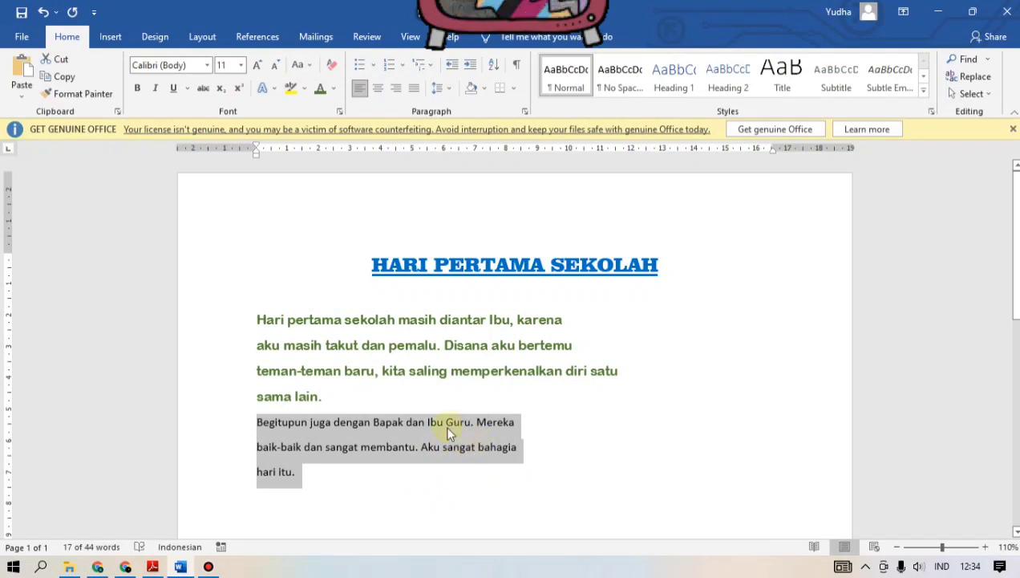
{"action": "left_click", "coordinate": [207, 65]}
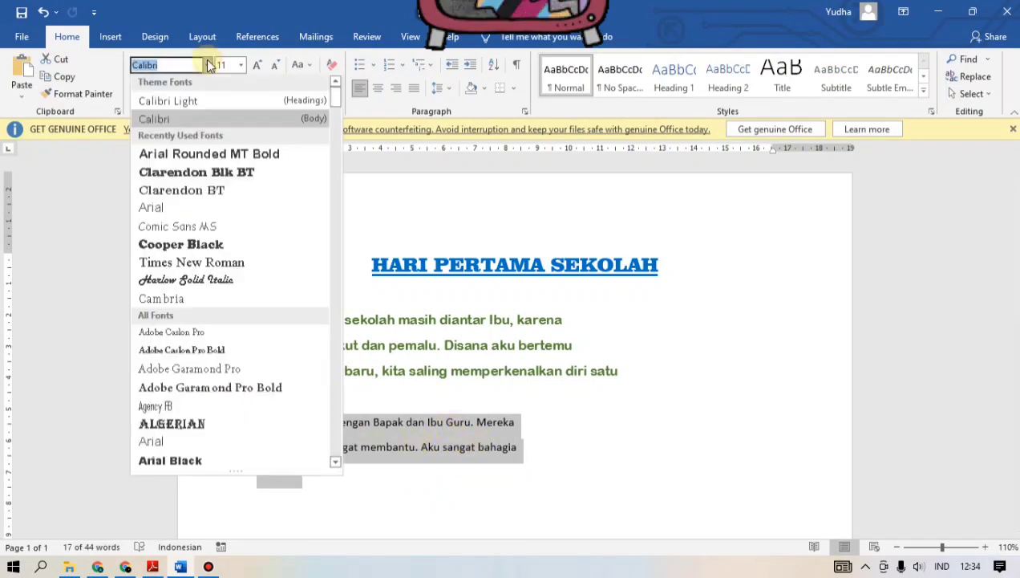
{"action": "left_click", "coordinate": [195, 229]}
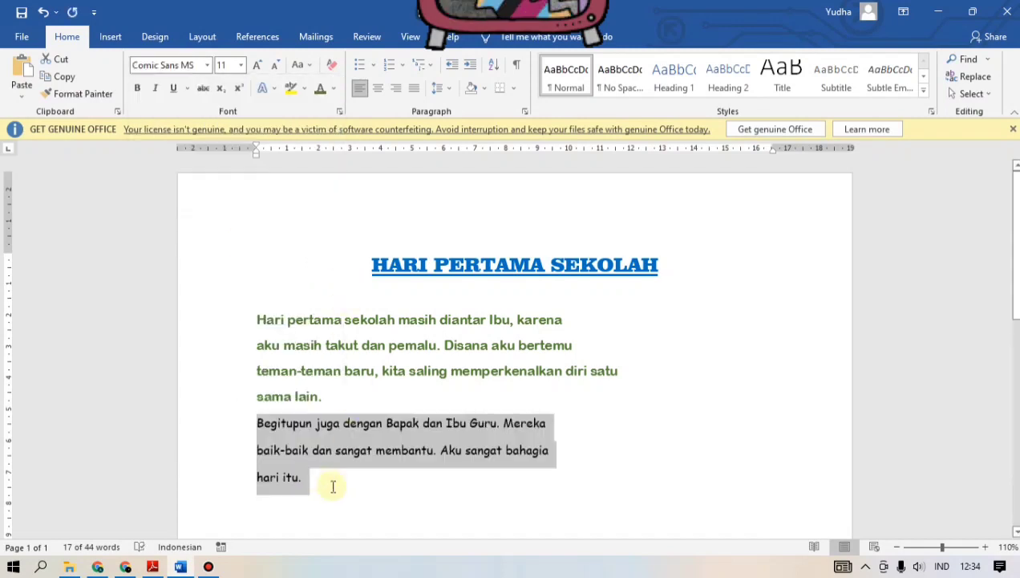
Step: Set the second paragraph's font size to 12 and its text colour to Orange, Accent 2, Darker 25%
{"action": "left_click", "coordinate": [241, 65]}
{"action": "left_click", "coordinate": [224, 140]}
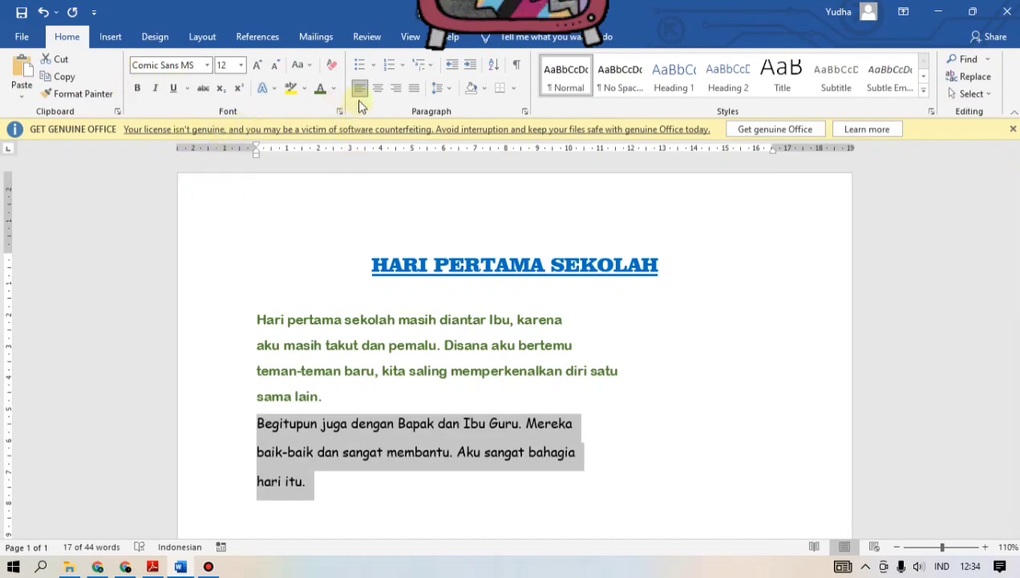
{"action": "left_click", "coordinate": [334, 89]}
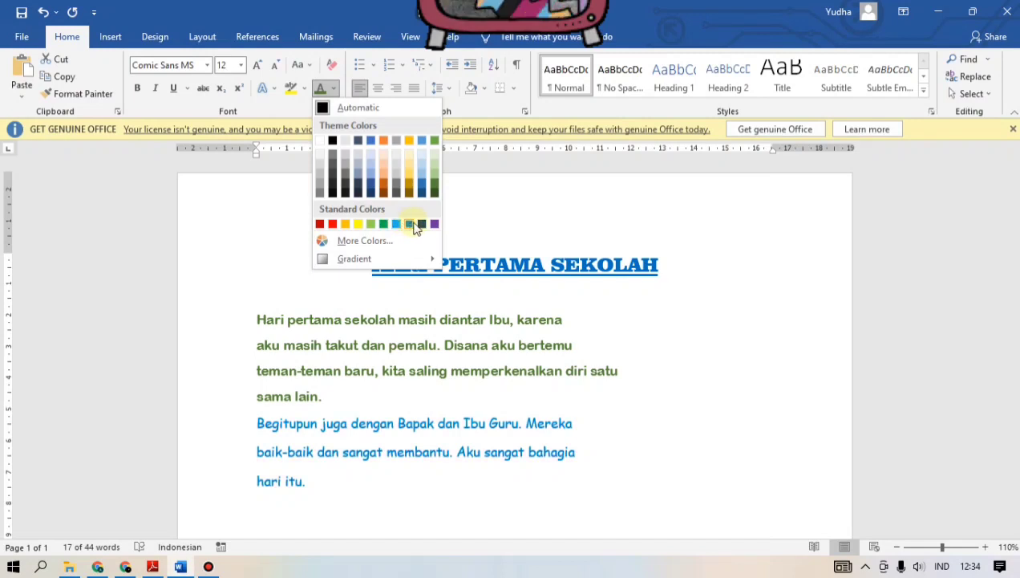
{"action": "left_click", "coordinate": [385, 187]}
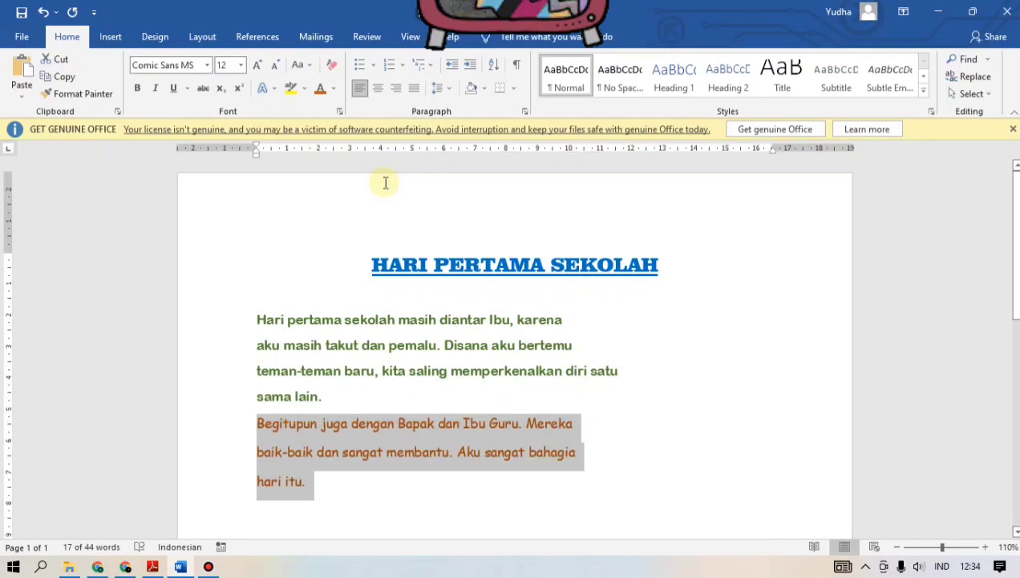
{"action": "left_click", "coordinate": [457, 401]}
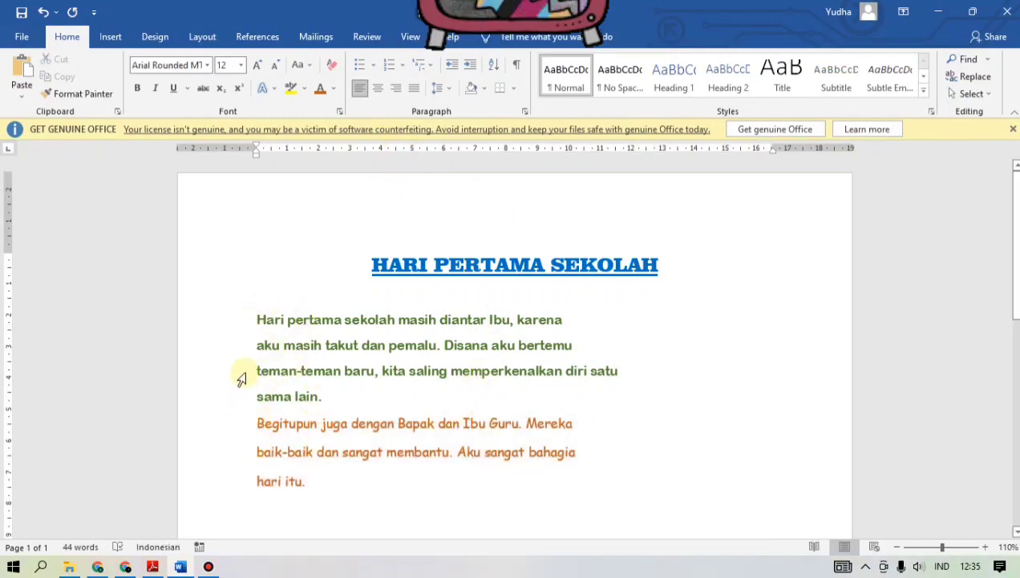
{"action": "left_click", "coordinate": [317, 486]}
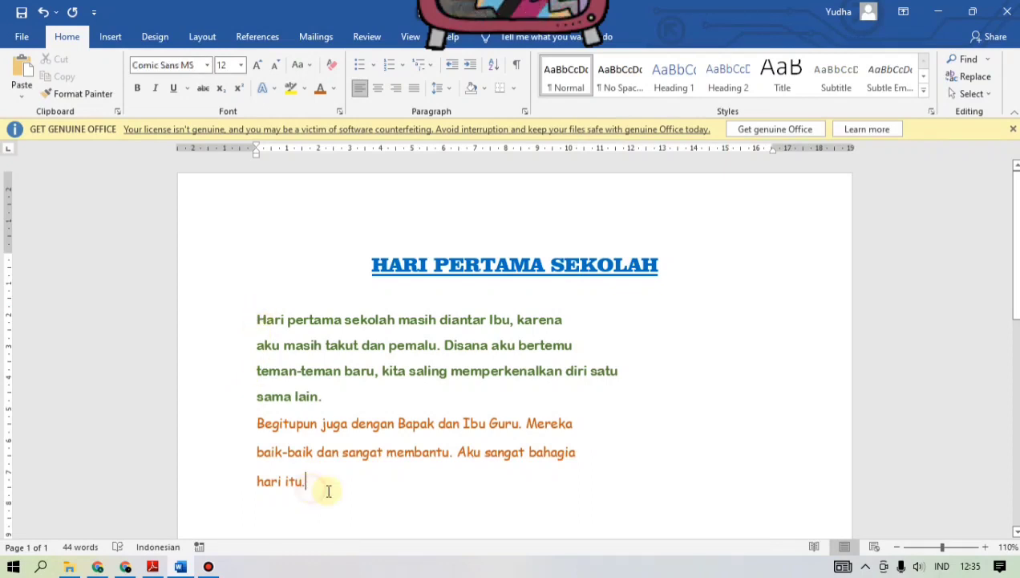
{"action": "left_click", "coordinate": [440, 296]}
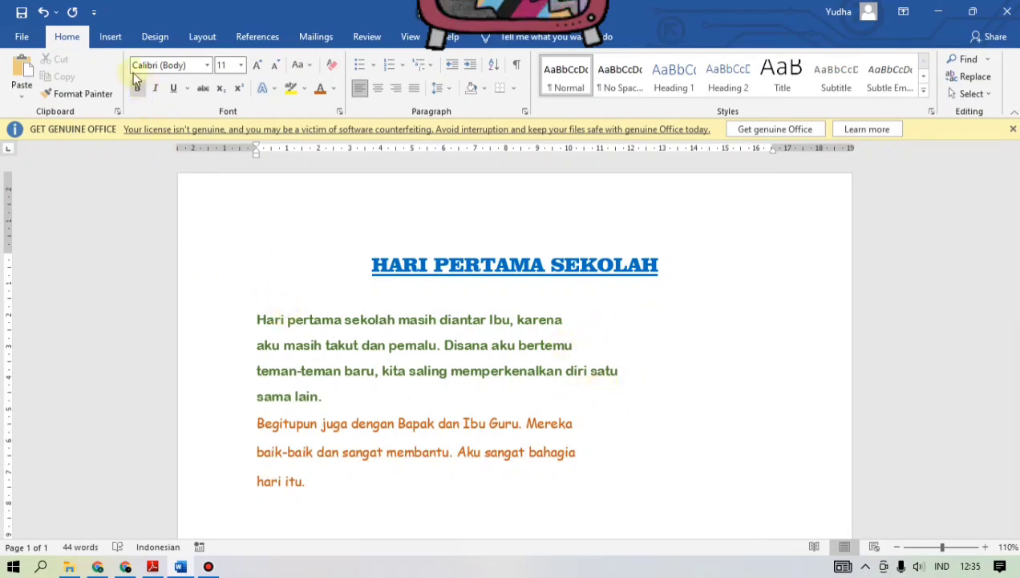
{"action": "left_click", "coordinate": [113, 38]}
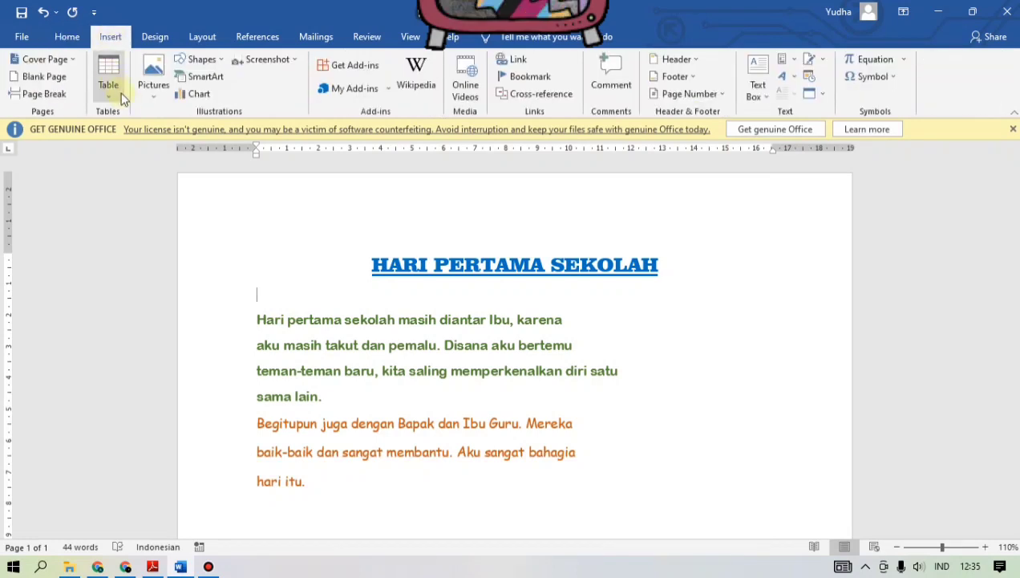
{"action": "left_click", "coordinate": [156, 98]}
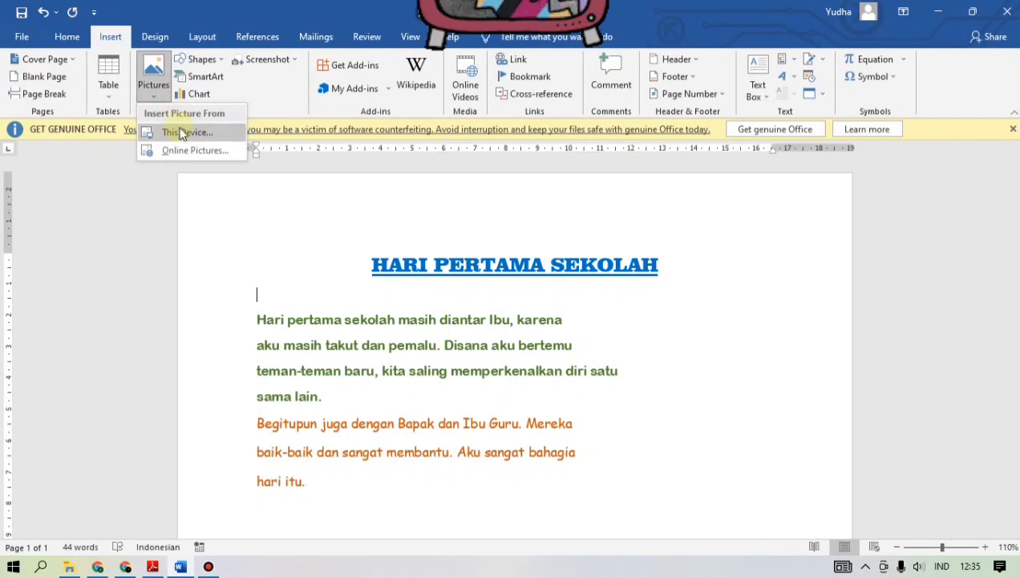
{"action": "left_click", "coordinate": [181, 127]}
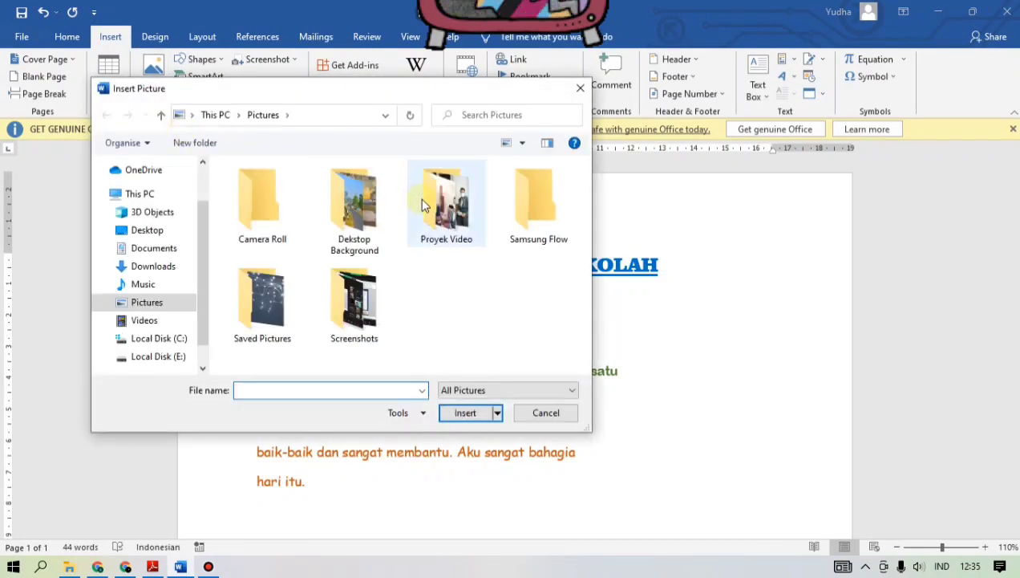
{"action": "left_click", "coordinate": [159, 267]}
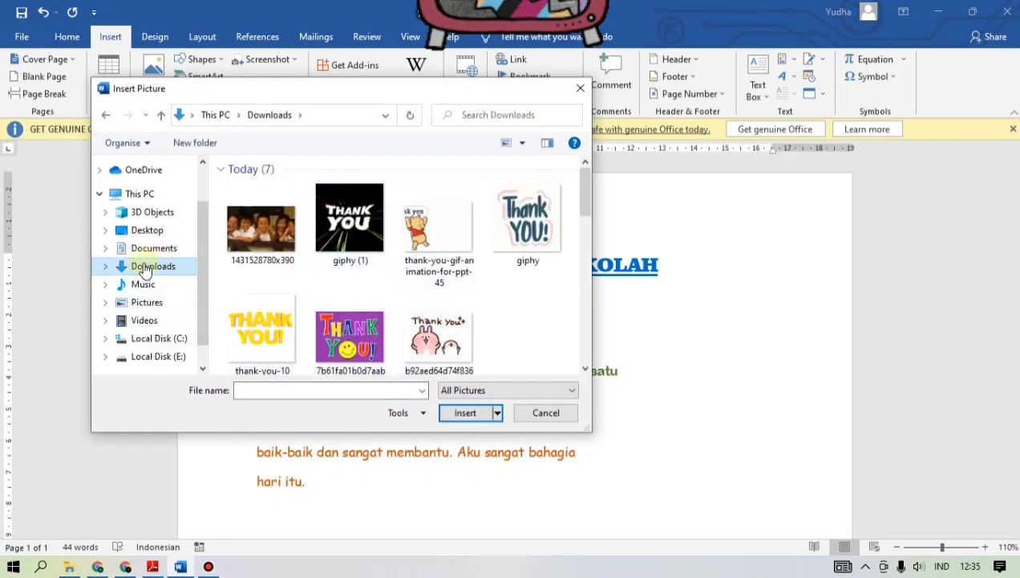
{"action": "left_click", "coordinate": [273, 233]}
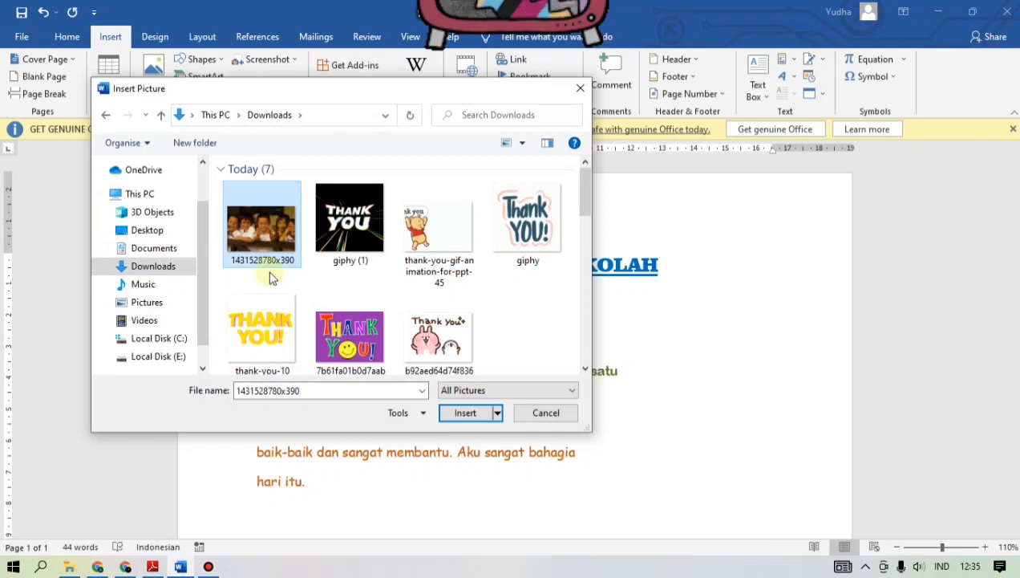
{"action": "left_click", "coordinate": [467, 413]}
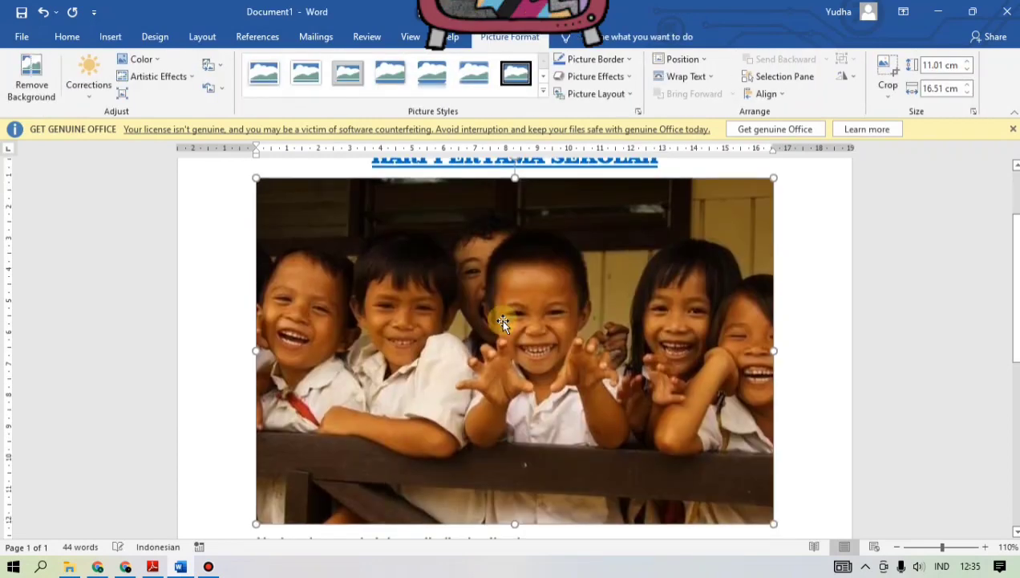
Step: Resize the picture to 8.66 cm high by 12.99 cm wide and set its text wrapping to Top and Bottom
{"action": "scroll", "coordinate": [502, 322], "scroll_direction": "up", "scroll_amount": 4}
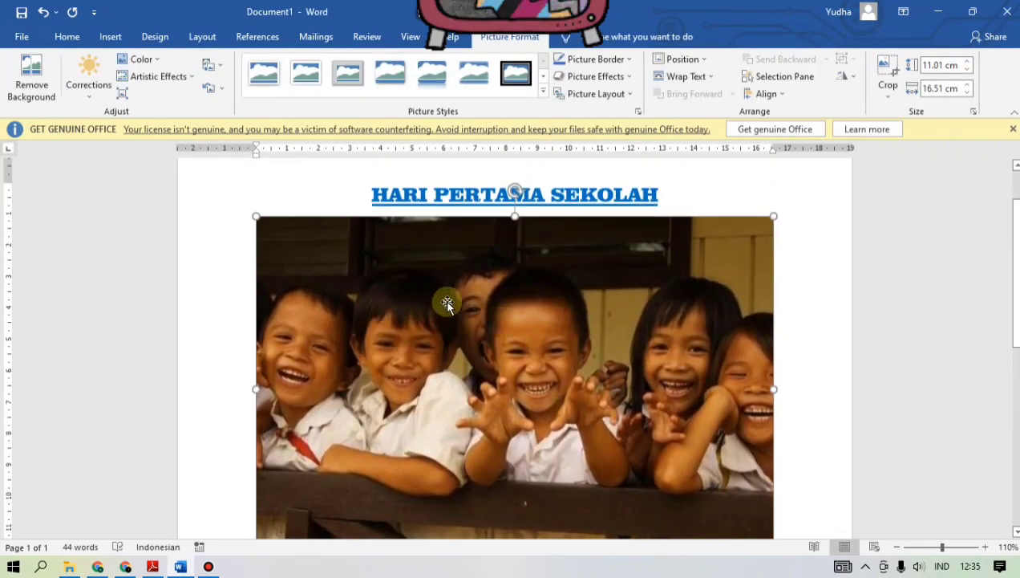
{"action": "scroll", "coordinate": [446, 301], "scroll_direction": "down", "scroll_amount": 1}
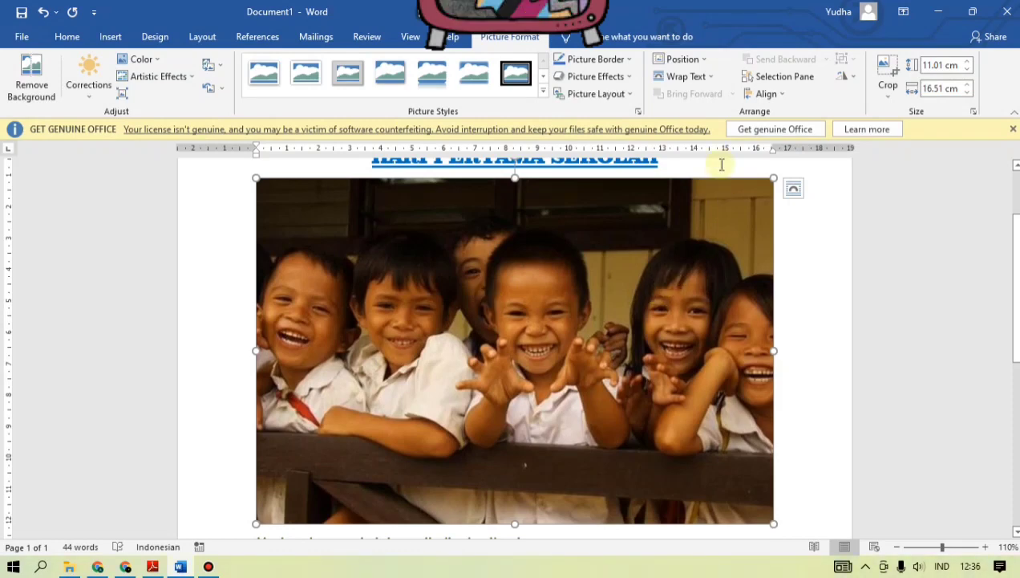
{"action": "left_click", "coordinate": [709, 77]}
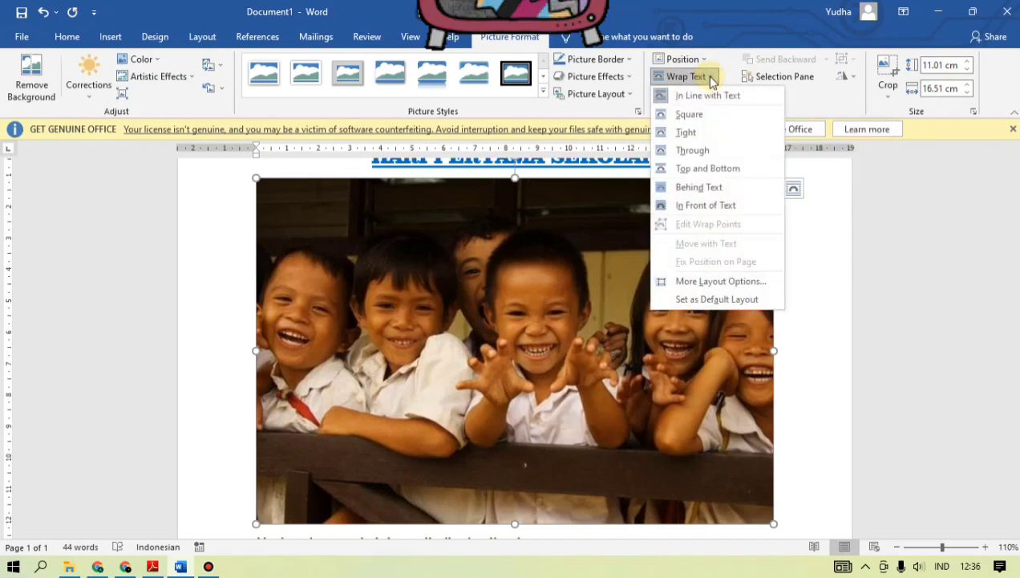
{"action": "left_click", "coordinate": [711, 172]}
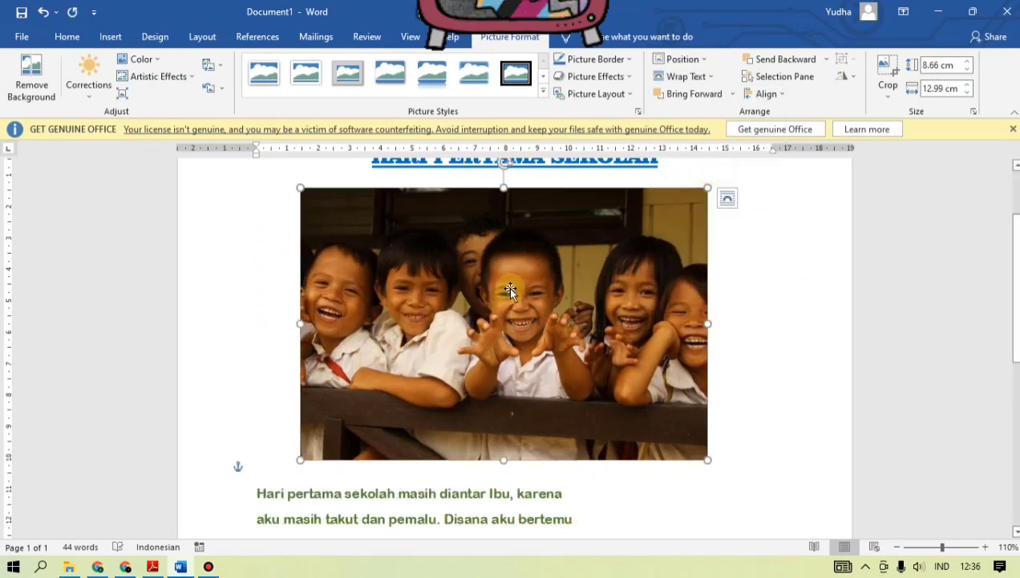
Step: Move the picture to roughly the middle of the page width, between the title and the first paragraph, close beneath the title
{"action": "left_click_drag", "start_coordinate": [513, 290], "coordinate": [532, 300]}
{"action": "scroll", "coordinate": [532, 300], "scroll_direction": "down", "scroll_amount": 3}
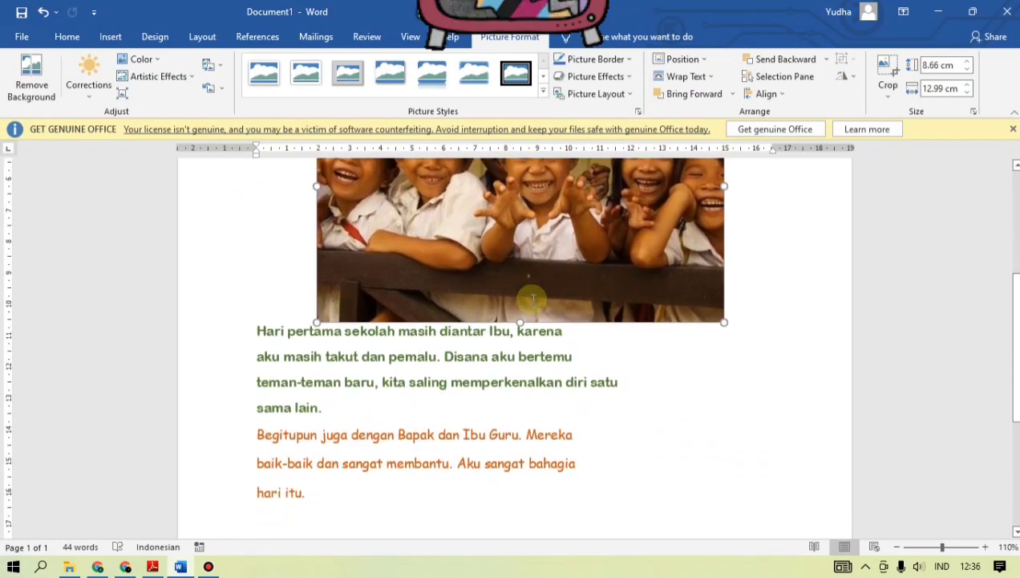
{"action": "scroll", "coordinate": [532, 300], "scroll_direction": "up", "scroll_amount": 5}
{"action": "scroll", "coordinate": [532, 301], "scroll_direction": "down", "scroll_amount": 2}
{"action": "scroll", "coordinate": [532, 301], "scroll_direction": "up", "scroll_amount": 1}
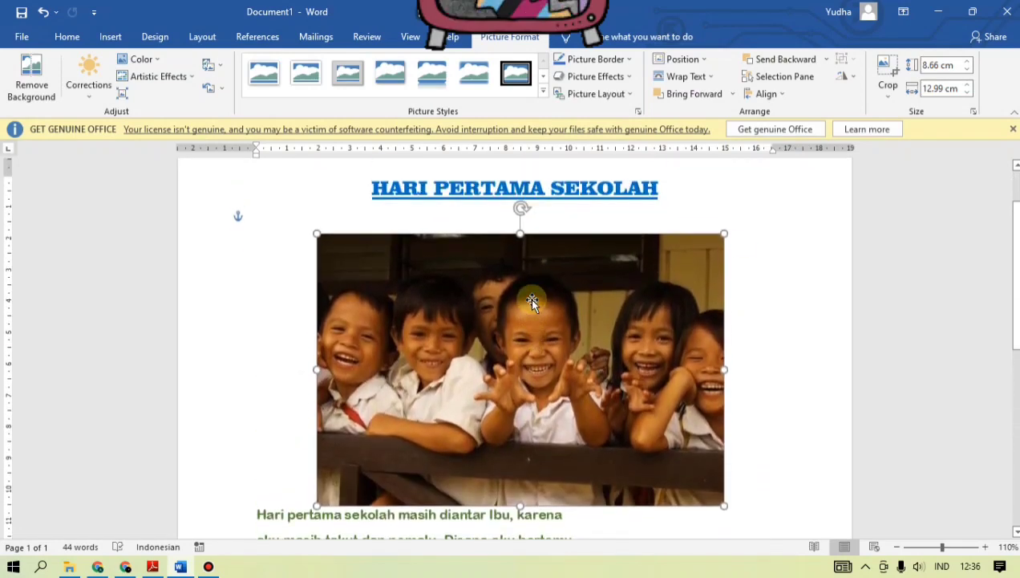
{"action": "left_click_drag", "start_coordinate": [532, 301], "coordinate": [533, 288]}
{"action": "left_click", "coordinate": [282, 499]}
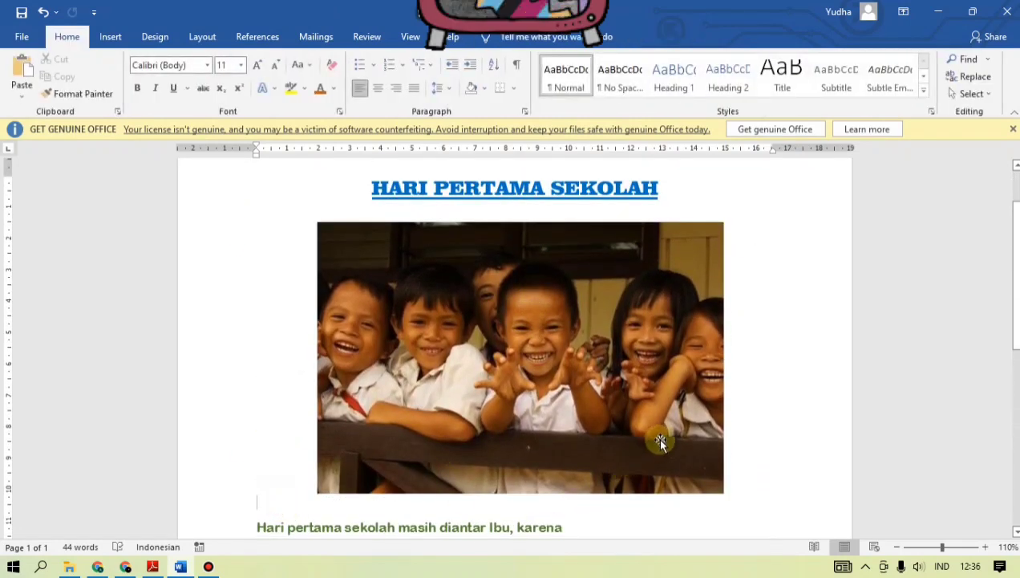
Step: Examine the page layout from the title and picture down to the end of the second paragraph
{"action": "scroll", "coordinate": [658, 439], "scroll_direction": "down", "scroll_amount": 3}
{"action": "scroll", "coordinate": [660, 437], "scroll_direction": "up", "scroll_amount": 1}
{"action": "scroll", "coordinate": [663, 436], "scroll_direction": "down", "scroll_amount": 2}
{"action": "scroll", "coordinate": [662, 436], "scroll_direction": "up", "scroll_amount": 5}
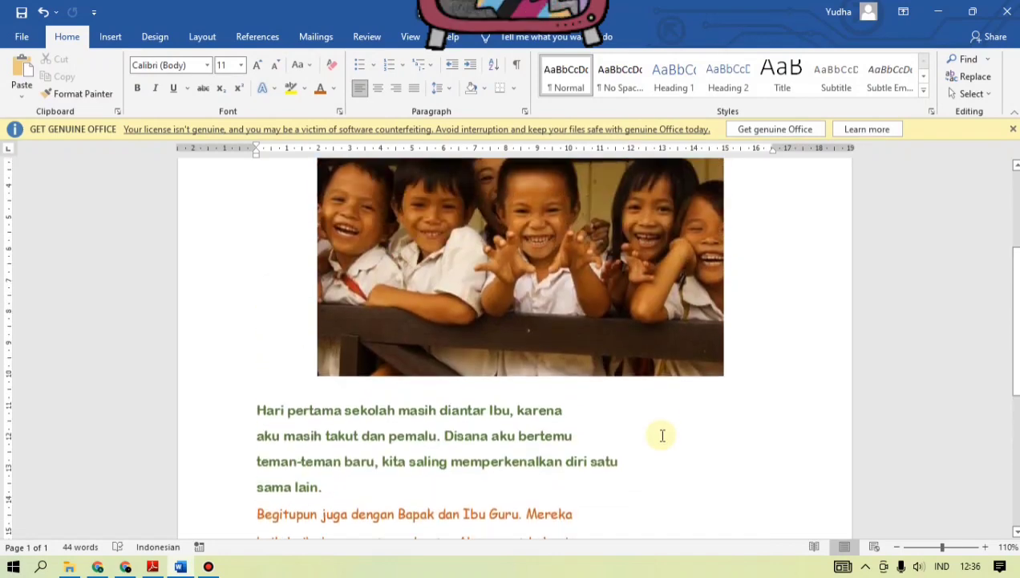
{"action": "scroll", "coordinate": [660, 437], "scroll_direction": "down", "scroll_amount": 2}
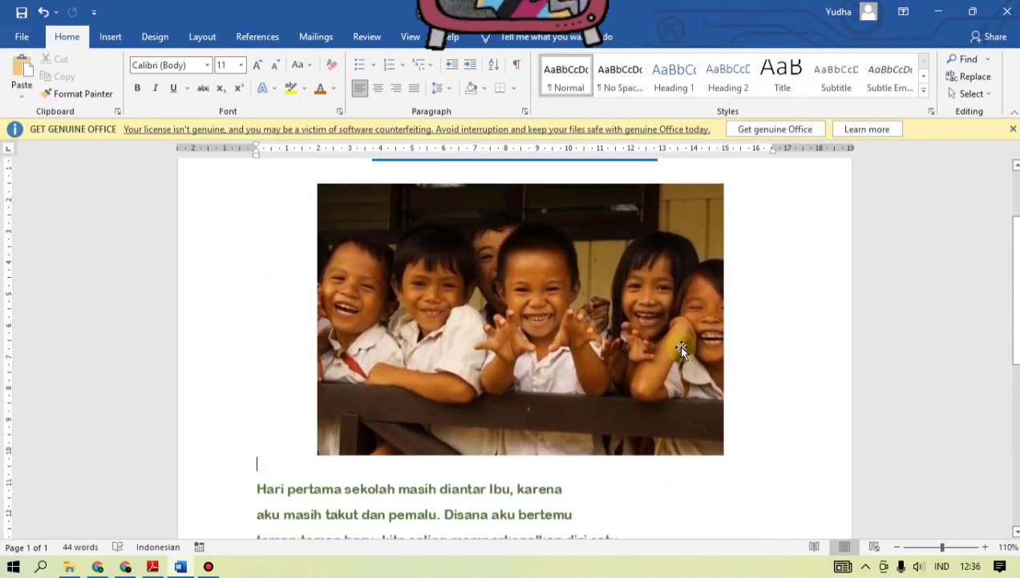
{"action": "scroll", "coordinate": [647, 369], "scroll_direction": "down", "scroll_amount": 1}
{"action": "scroll", "coordinate": [732, 342], "scroll_direction": "down", "scroll_amount": 2}
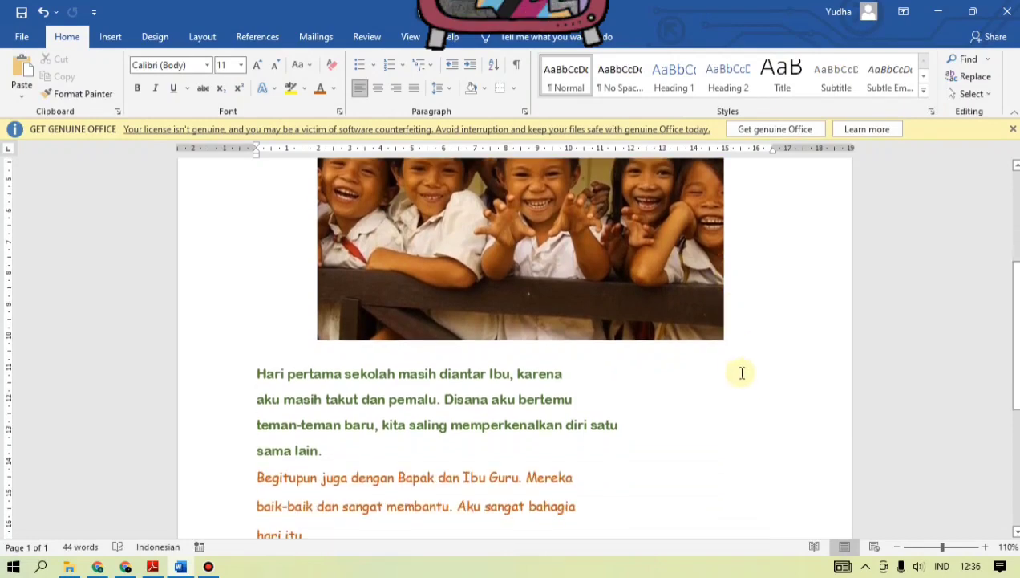
{"action": "left_click", "coordinate": [749, 381]}
{"action": "scroll", "coordinate": [804, 415], "scroll_direction": "down", "scroll_amount": 5}
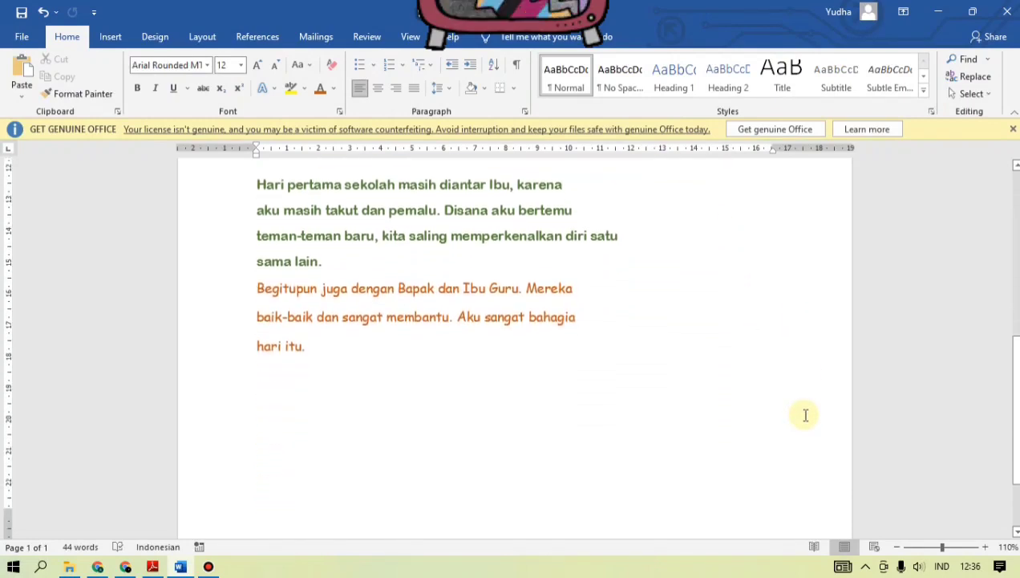
{"action": "scroll", "coordinate": [681, 394], "scroll_direction": "down", "scroll_amount": 1}
{"action": "left_click", "coordinate": [305, 315]}
{"action": "scroll", "coordinate": [617, 358], "scroll_direction": "down", "scroll_amount": 2}
{"action": "scroll", "coordinate": [626, 362], "scroll_direction": "up", "scroll_amount": 10}
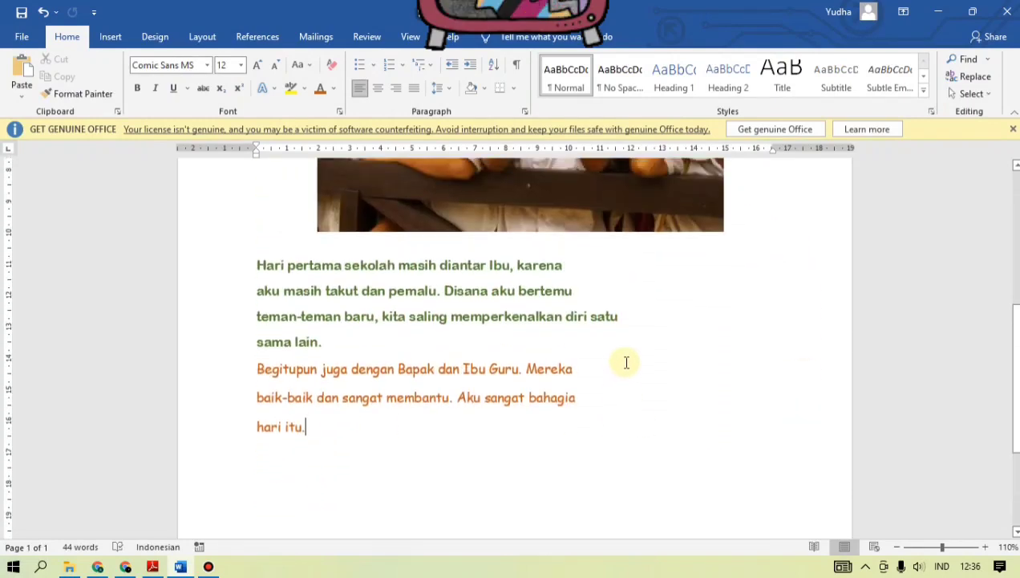
{"action": "left_click", "coordinate": [806, 273]}
{"action": "scroll", "coordinate": [807, 273], "scroll_direction": "up", "scroll_amount": 2}
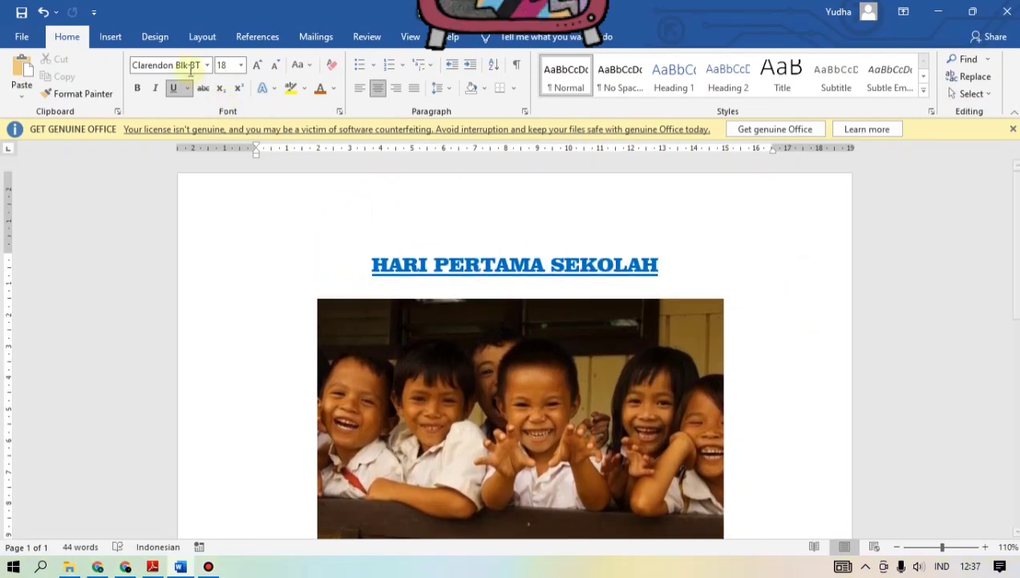
Step: Try a light green theme colour as the page background and check it against the story text
{"action": "left_click", "coordinate": [151, 38]}
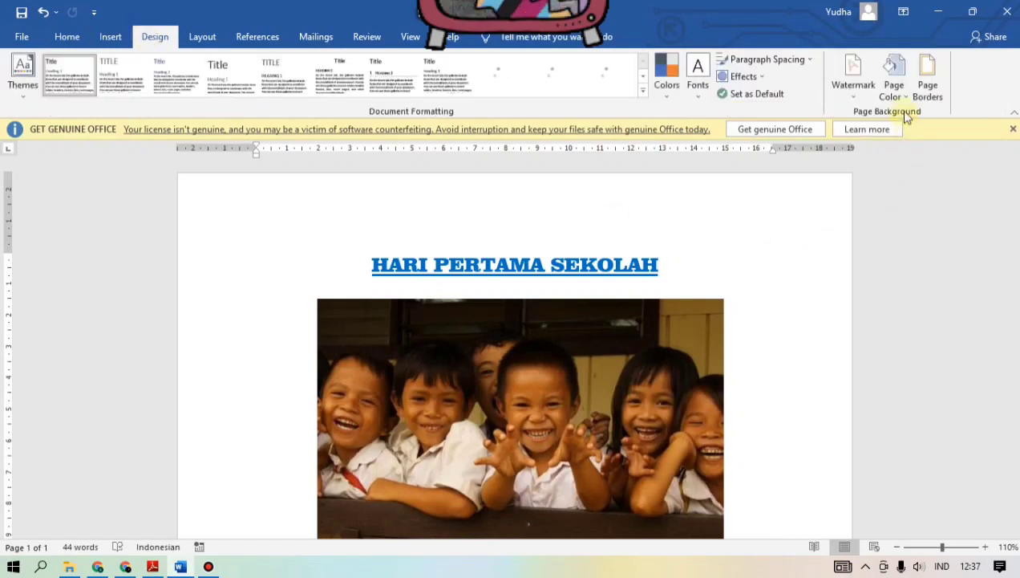
{"action": "left_click", "coordinate": [905, 97]}
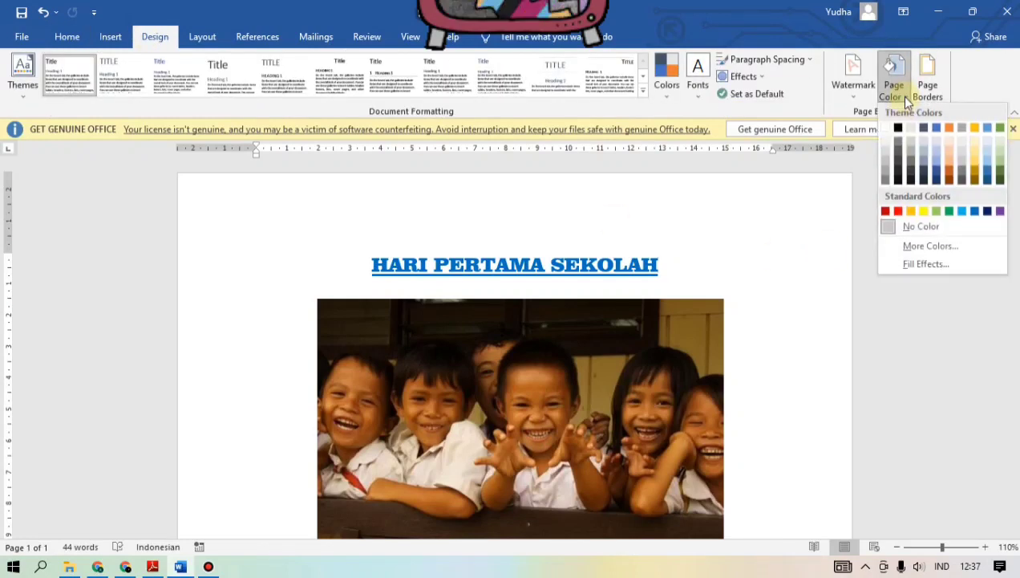
{"action": "left_click", "coordinate": [1001, 153]}
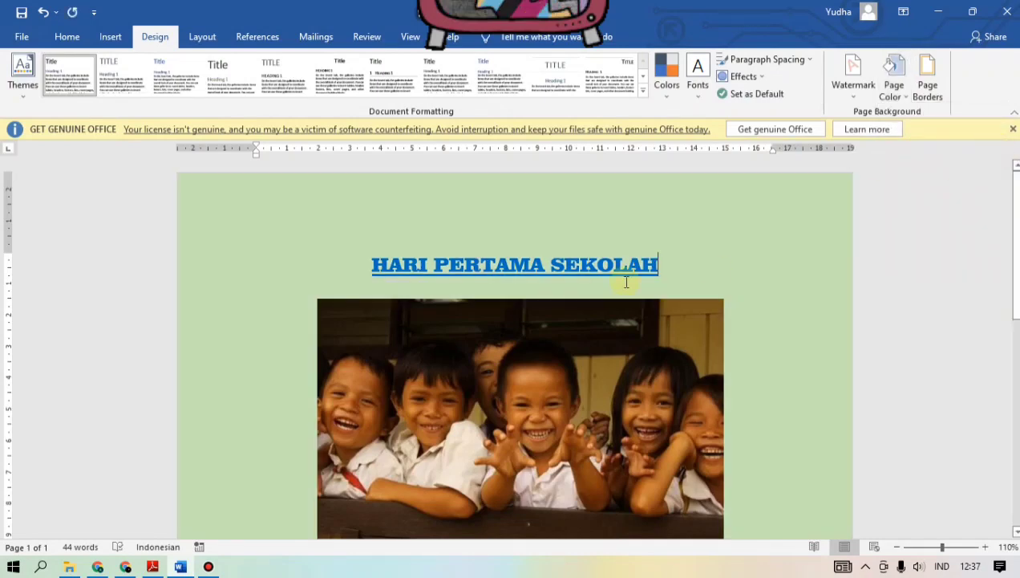
{"action": "scroll", "coordinate": [626, 277], "scroll_direction": "down", "scroll_amount": 2}
{"action": "scroll", "coordinate": [611, 285], "scroll_direction": "down", "scroll_amount": 5}
{"action": "scroll", "coordinate": [611, 285], "scroll_direction": "up", "scroll_amount": 3}
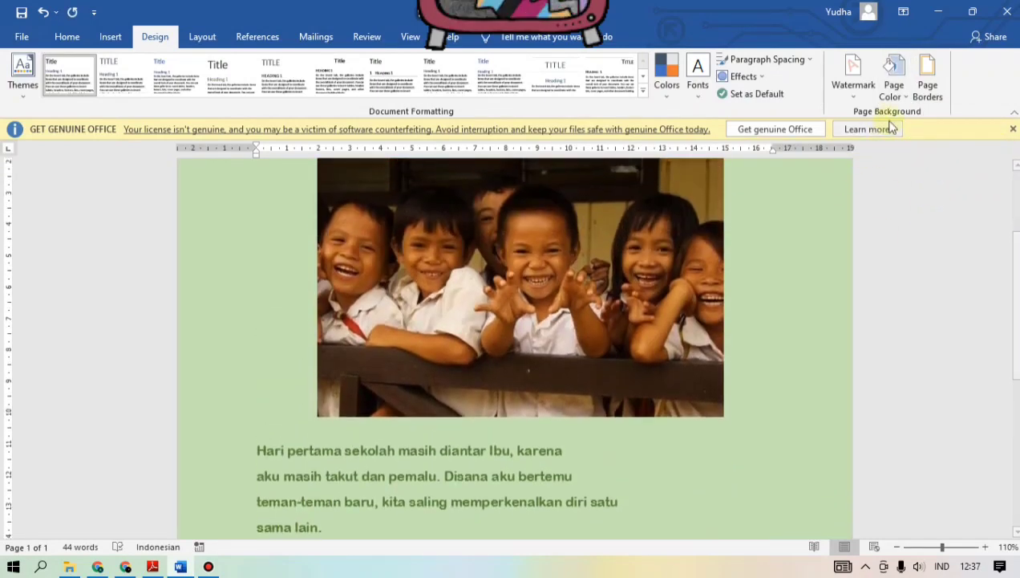
Step: Set the page background to the second-lightest shade of the gold theme colour and review the whole page
{"action": "left_click", "coordinate": [898, 90]}
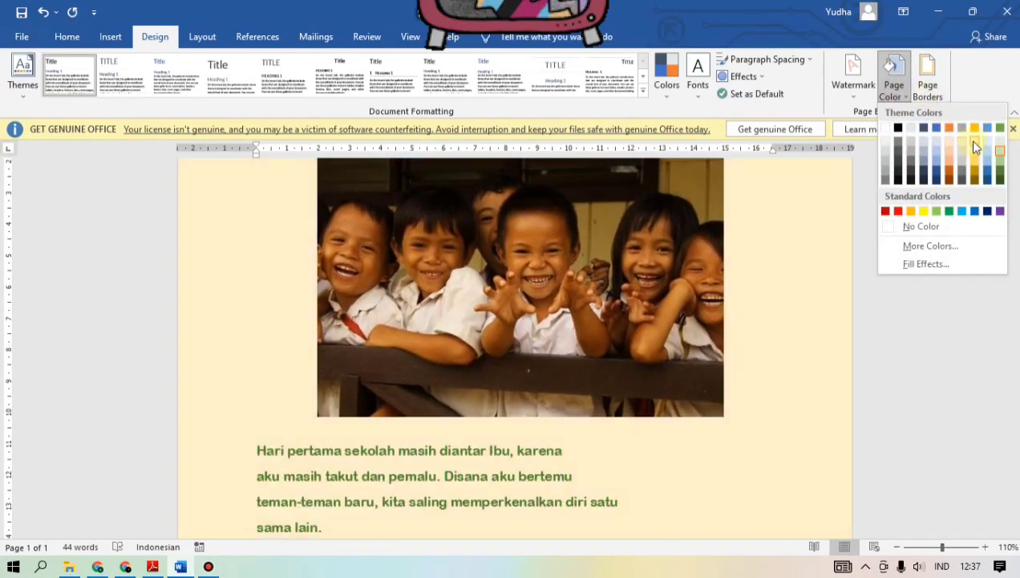
{"action": "left_click", "coordinate": [975, 153]}
{"action": "scroll", "coordinate": [600, 311], "scroll_direction": "down", "scroll_amount": 3}
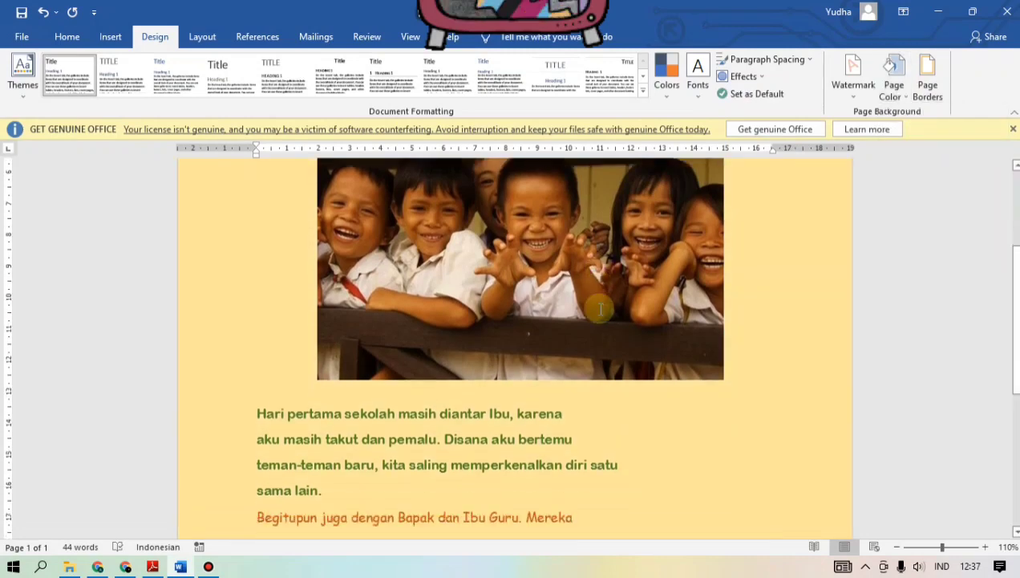
{"action": "scroll", "coordinate": [600, 311], "scroll_direction": "up", "scroll_amount": 5}
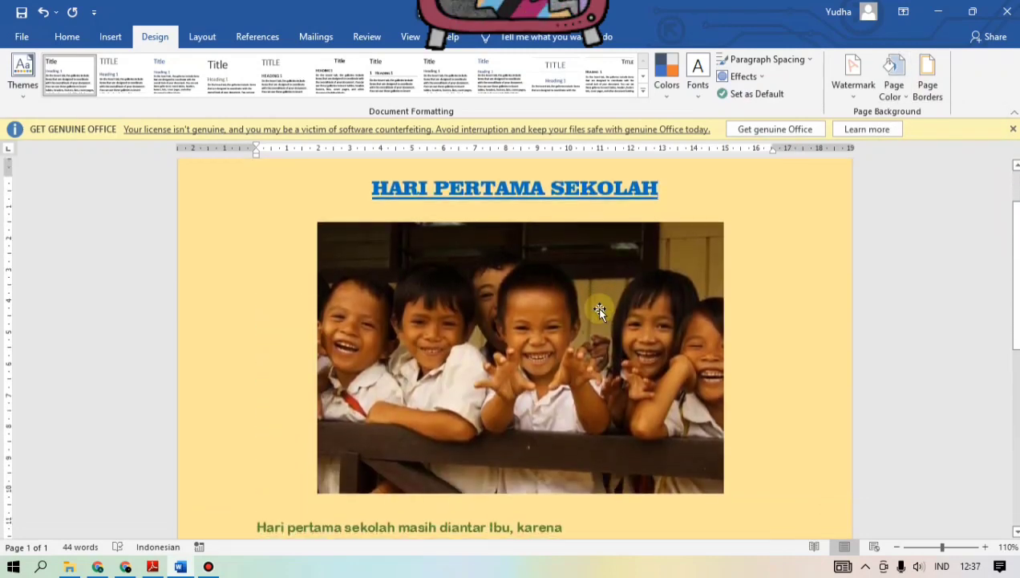
{"action": "scroll", "coordinate": [659, 282], "scroll_direction": "down", "scroll_amount": 7}
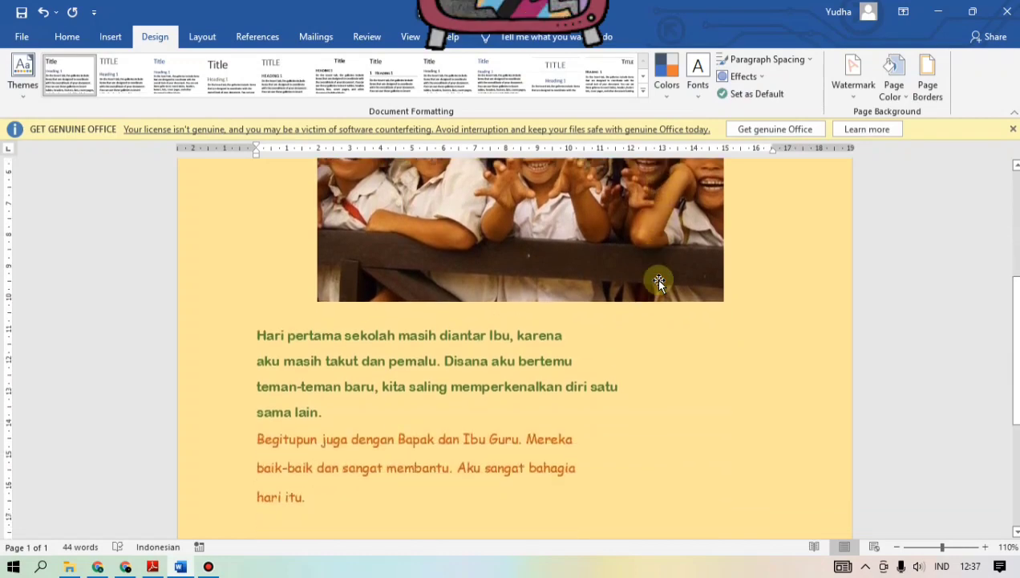
{"action": "scroll", "coordinate": [660, 281], "scroll_direction": "up", "scroll_amount": 2}
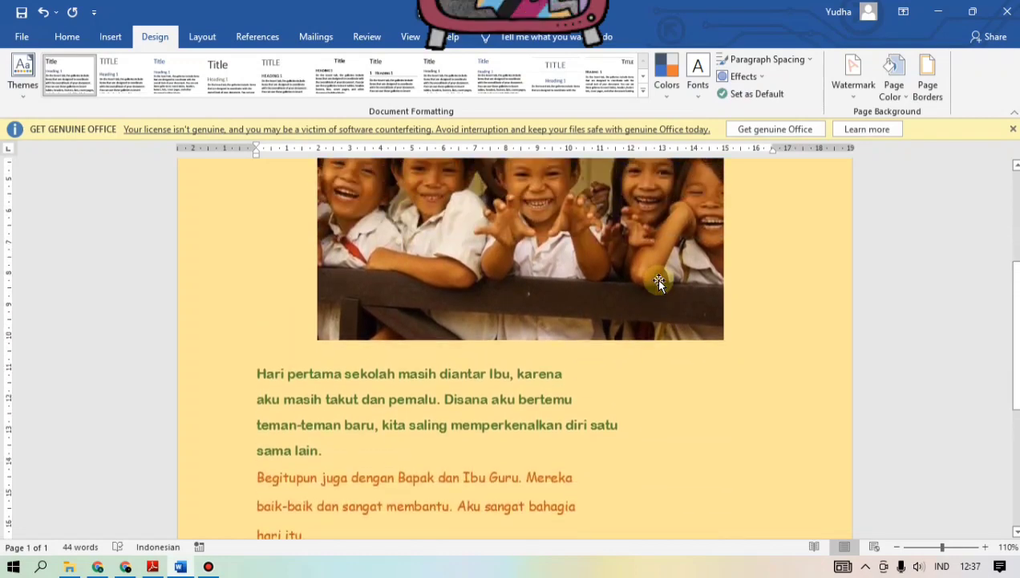
{"action": "scroll", "coordinate": [714, 332], "scroll_direction": "down", "scroll_amount": 3, "text": "ctrl"}
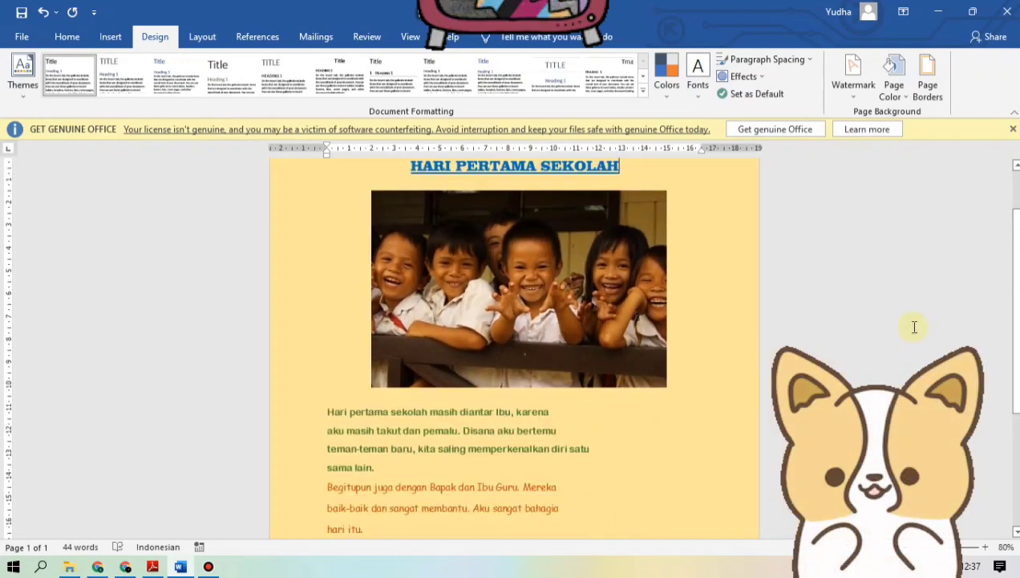